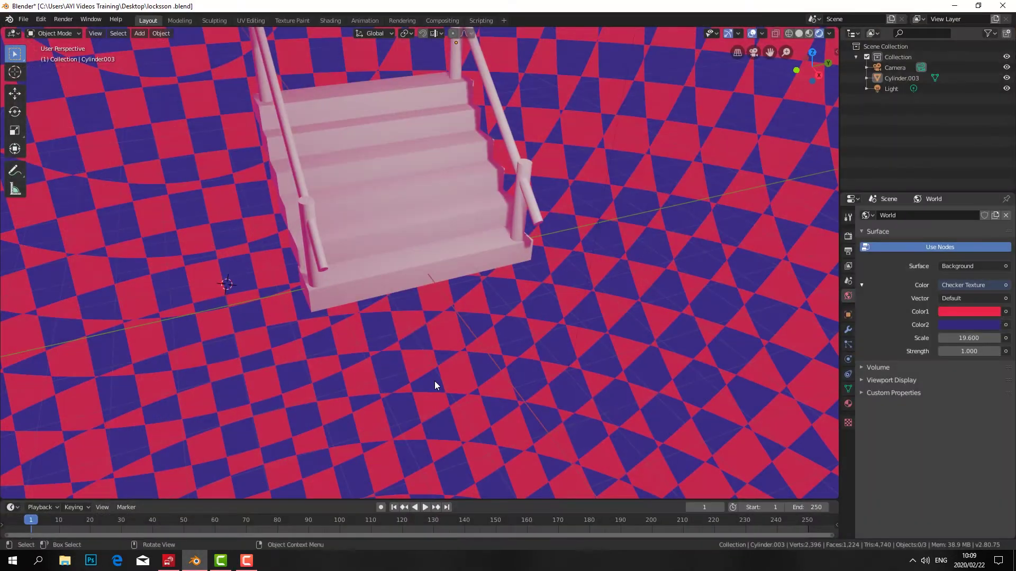
Orbit around the finished checker-background staircase twice, then minimize Blender to leave the desktop showing.
mouse_move(406, 392)
middle_down()
mouse_move(227, 360)
mouse_move(526, 375)
middle_up()
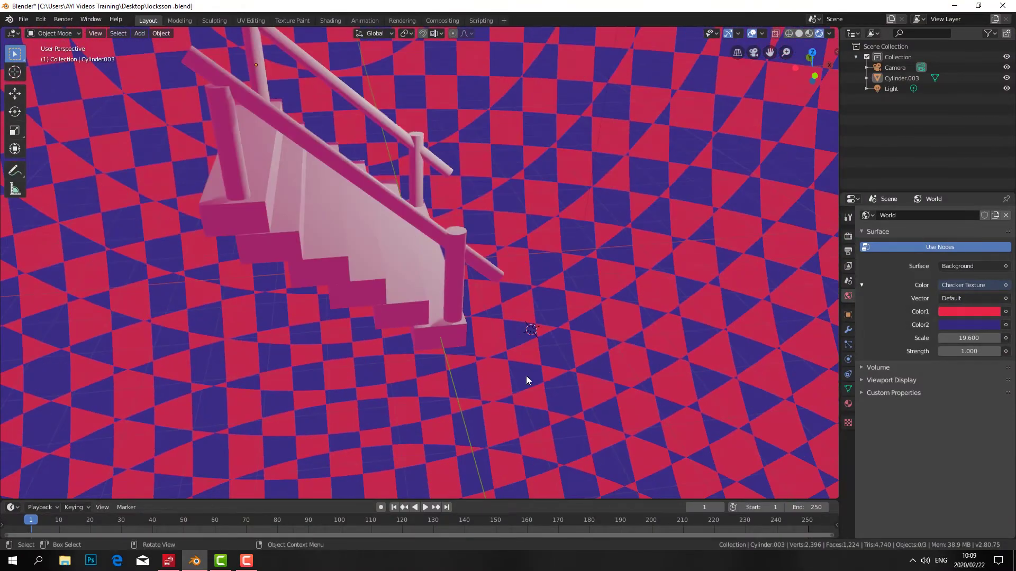
click(958, 6)
mouse_move(195, 562)
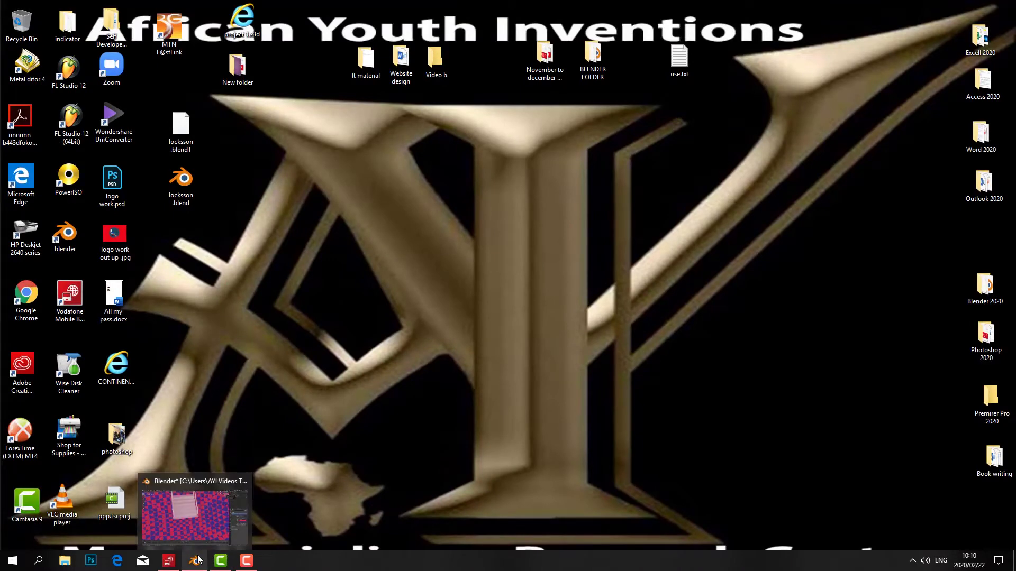
click(195, 560)
mouse_move(404, 350)
middle_down()
mouse_move(899, 4)
mouse_move(973, 7)
middle_up()
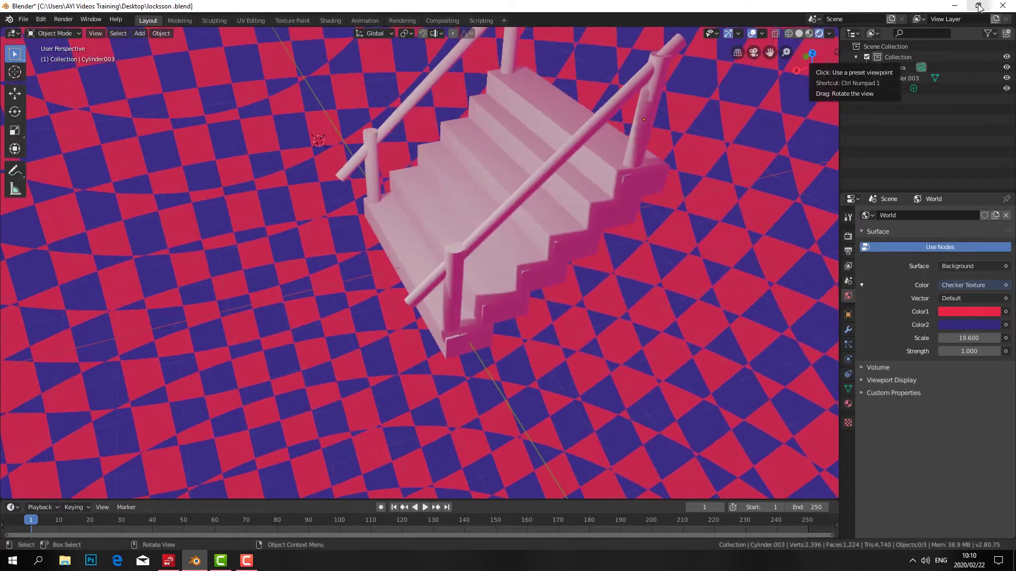
click(954, 6)
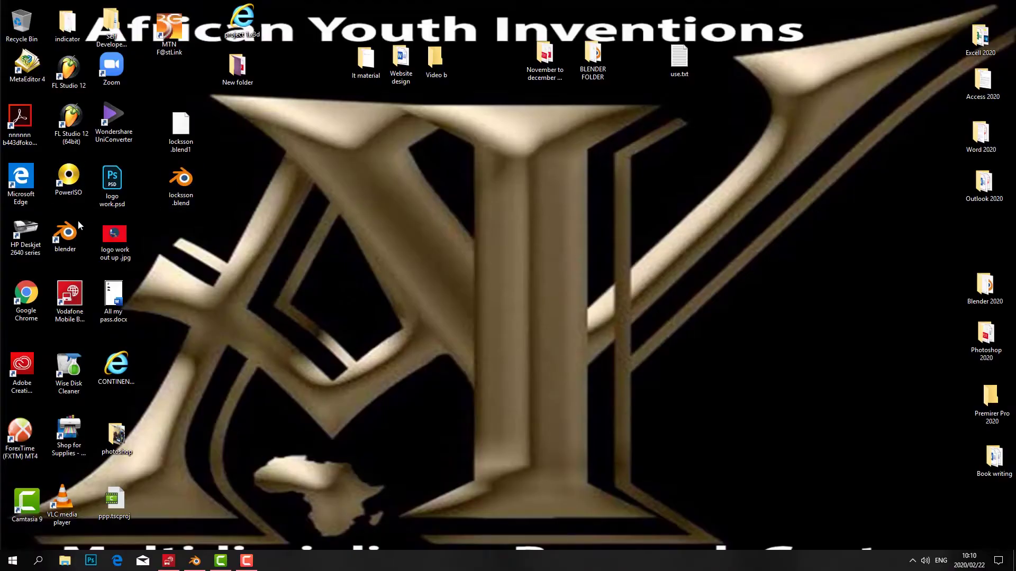
Launch Blender, start a new General scene and add a mesh cube.
double_click(68, 232)
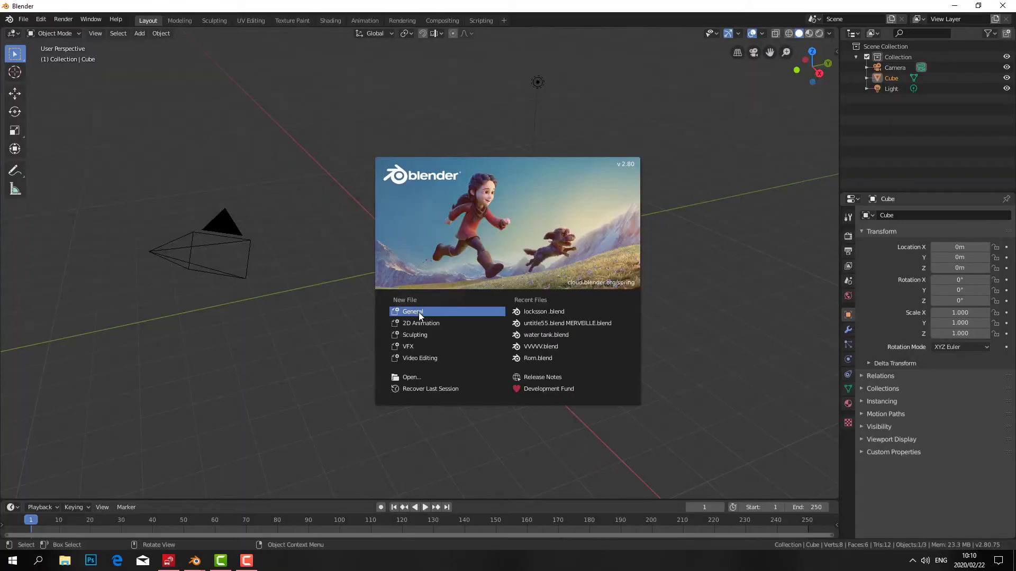
click(418, 313)
click(141, 34)
mouse_move(153, 46)
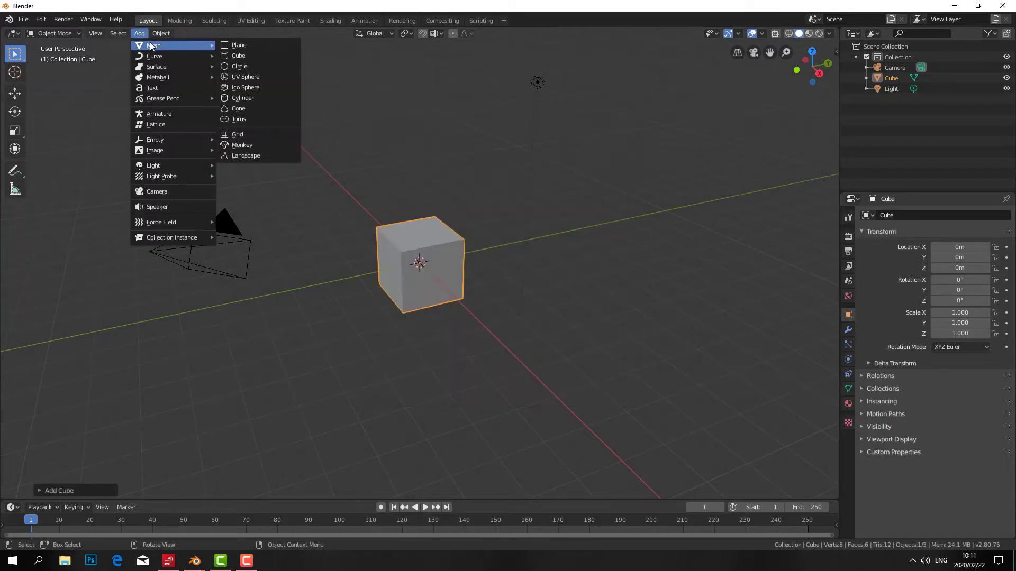
click(269, 53)
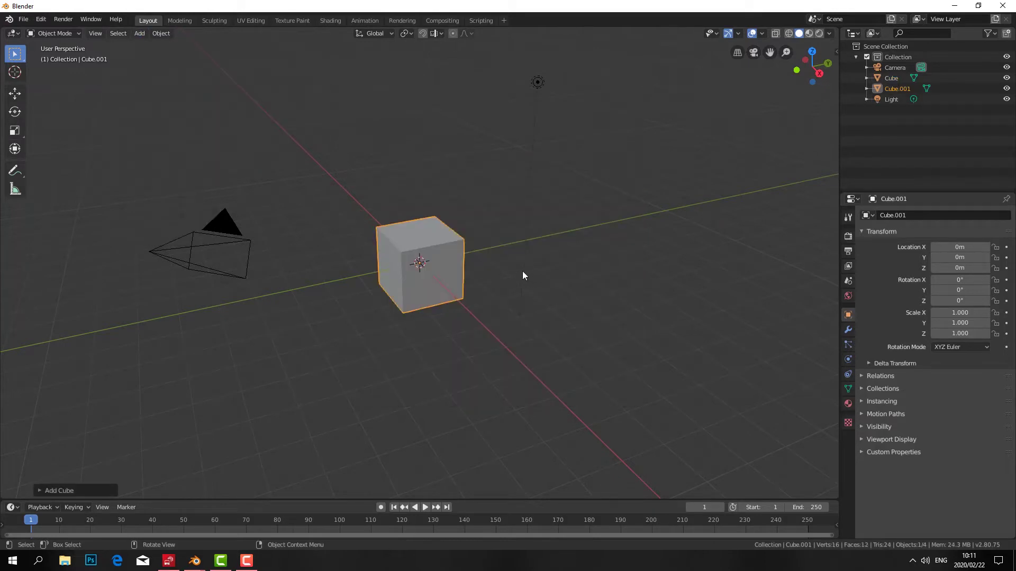
Scale the cube to 0.47 × 2.5 × 0.26 into a long flat step.
click(962, 314)
key(BackSpace)
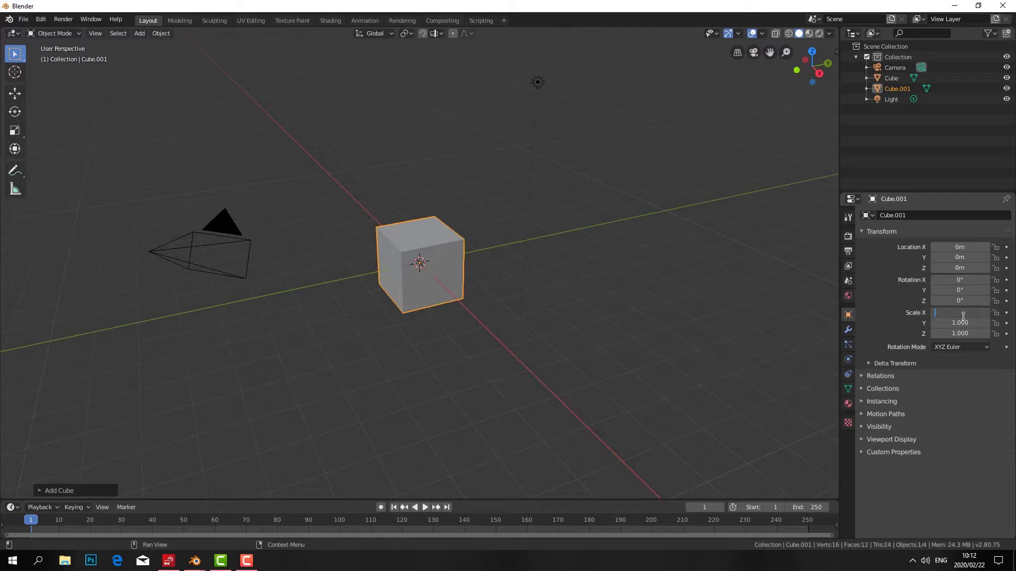
text(0)
text(70)
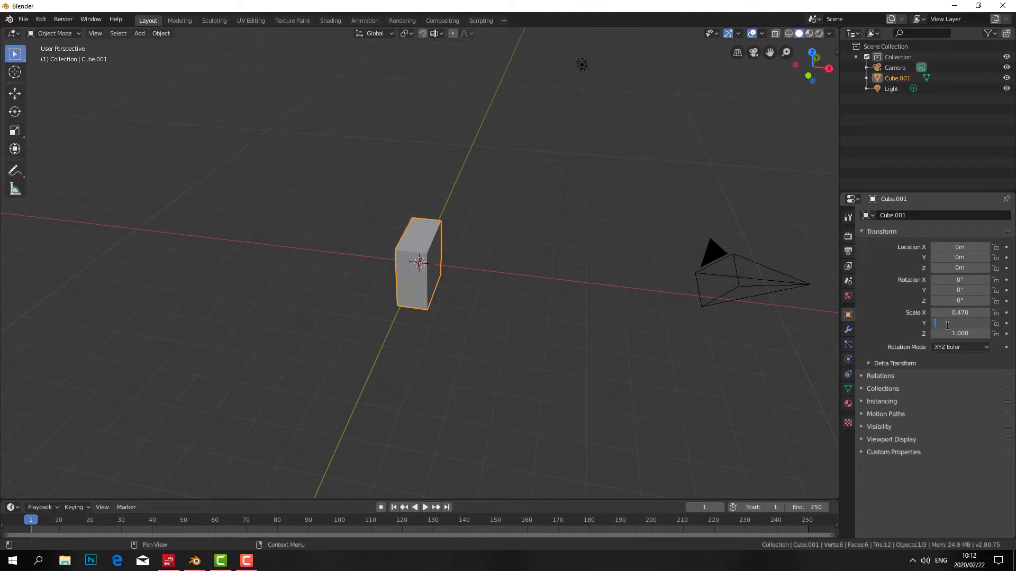
text(2.50)
key(Return)
click(940, 333)
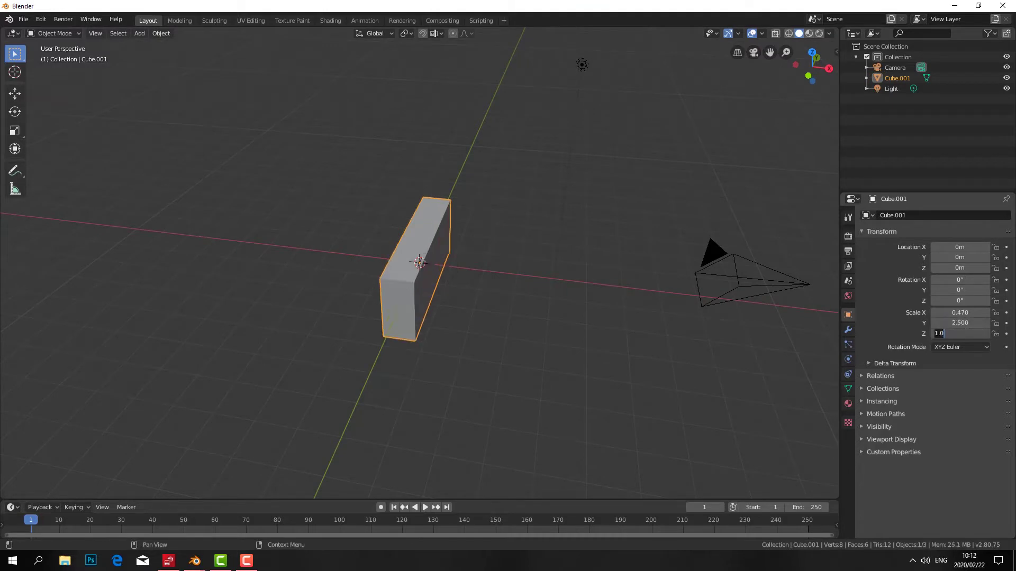
text(0)
text(.26)
key(Return)
mouse_move(608, 395)
middle_down()
mouse_move(405, 335)
mouse_move(331, 339)
middle_up()
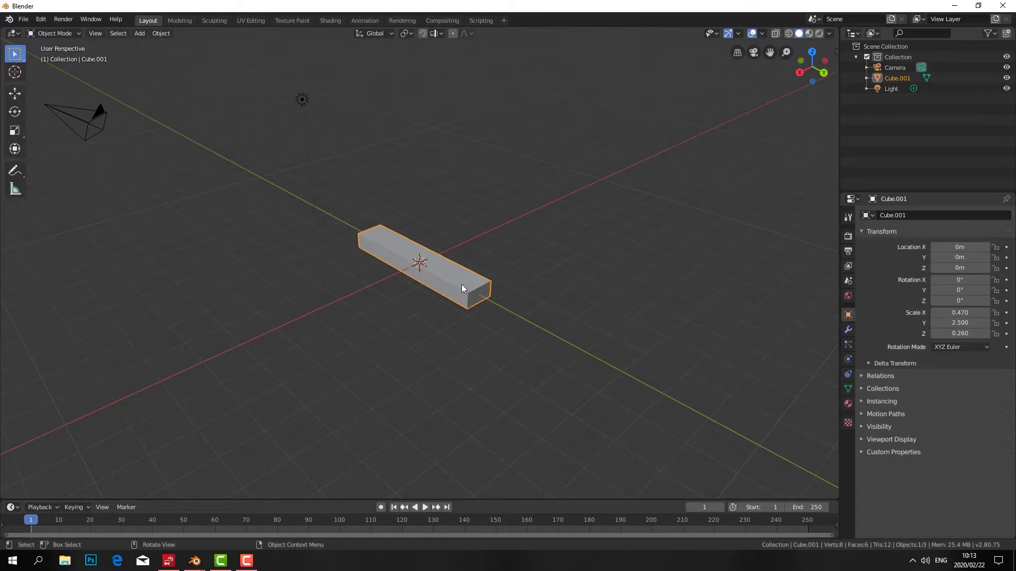
Duplicate the step and raise the copy one step height along Z.
middle_drag(462, 284, 483, 282)
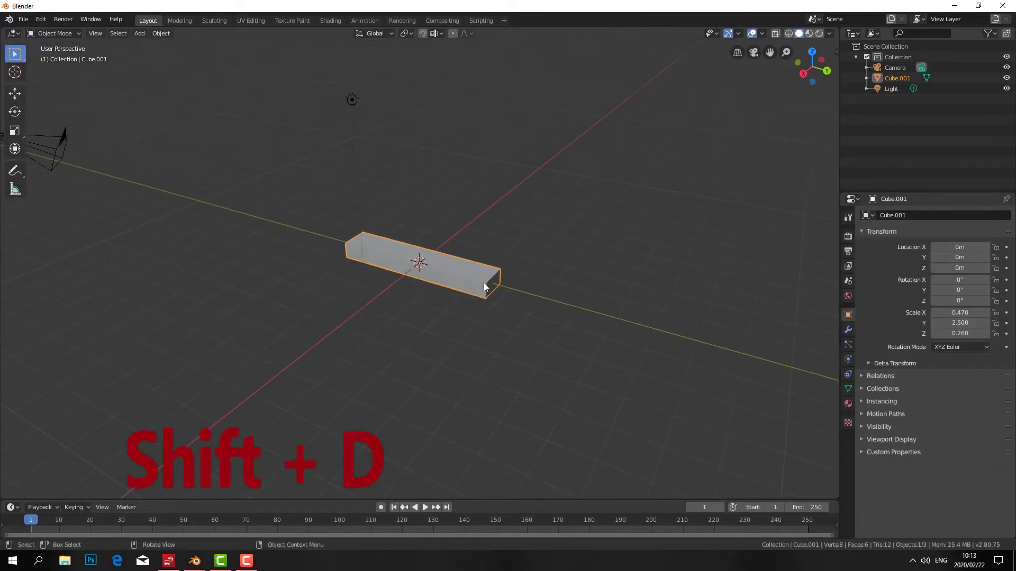
key(shift+d)
right_click(484, 283)
key(shift+space)
key(g)
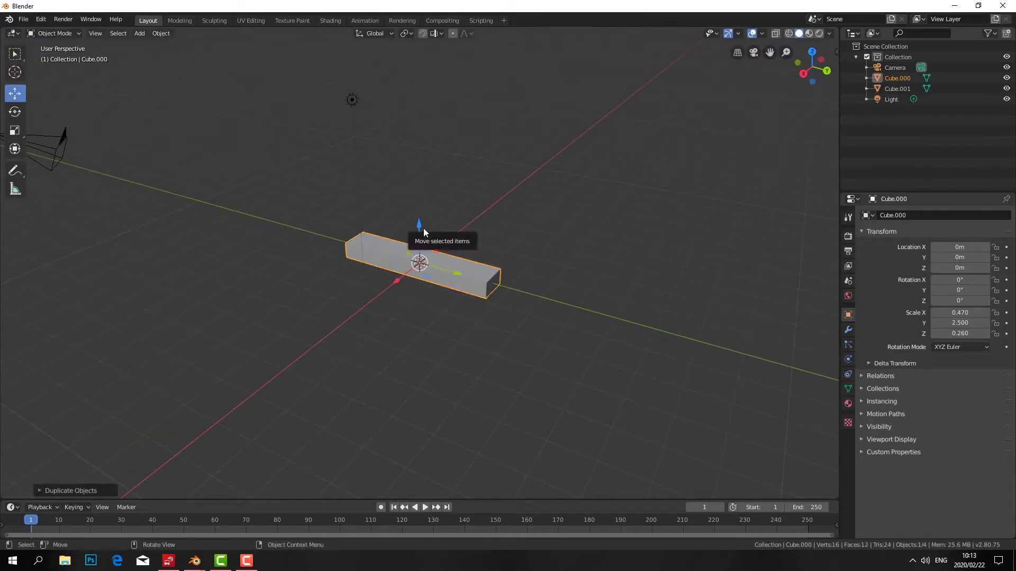
drag(424, 231, 425, 209)
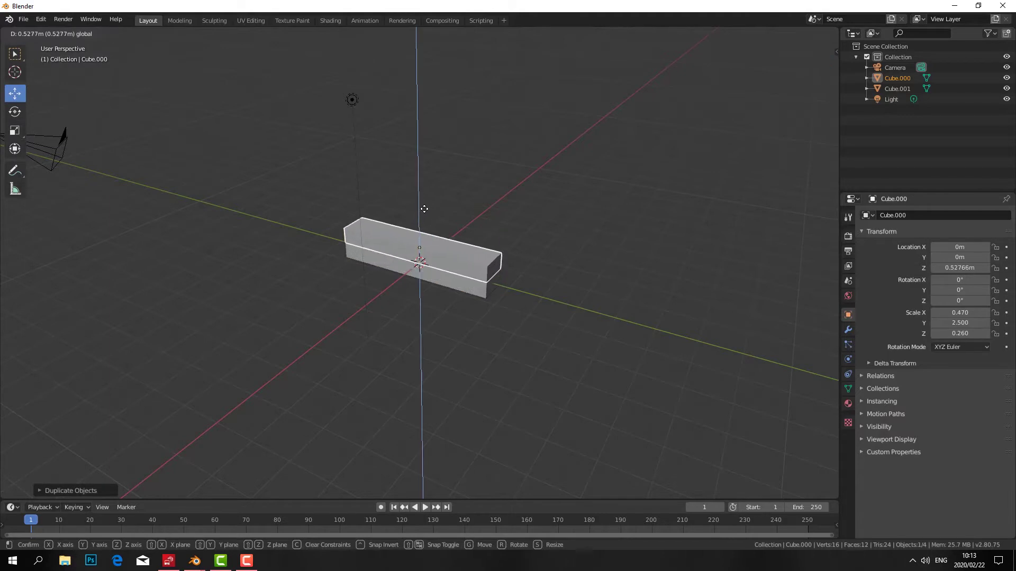
Set the raised steps back along X so each sits behind the one below.
middle_drag(473, 223, 416, 248)
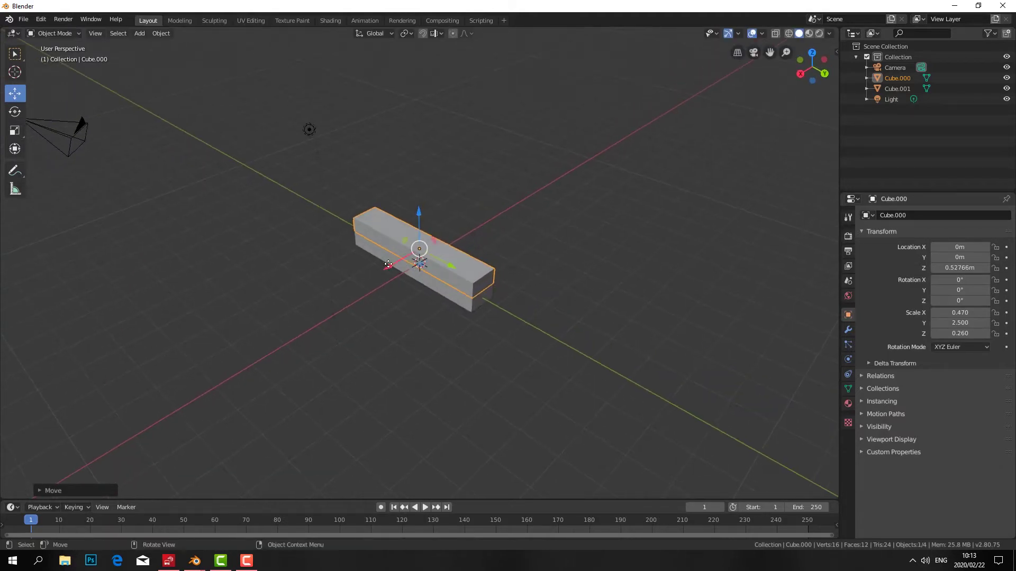
drag(388, 264, 418, 248)
middle_drag(419, 249, 454, 231)
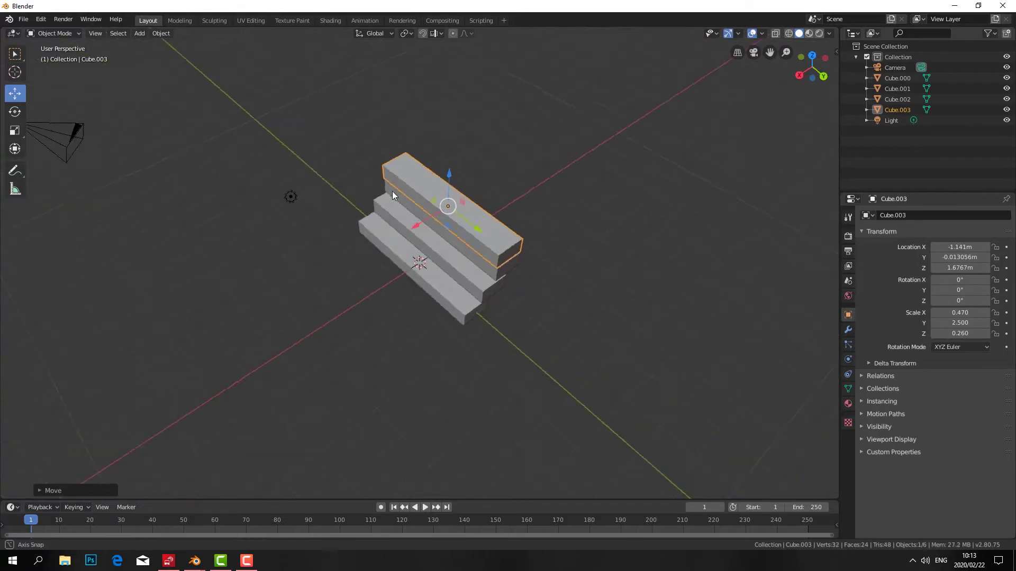
middle_drag(392, 191, 377, 198)
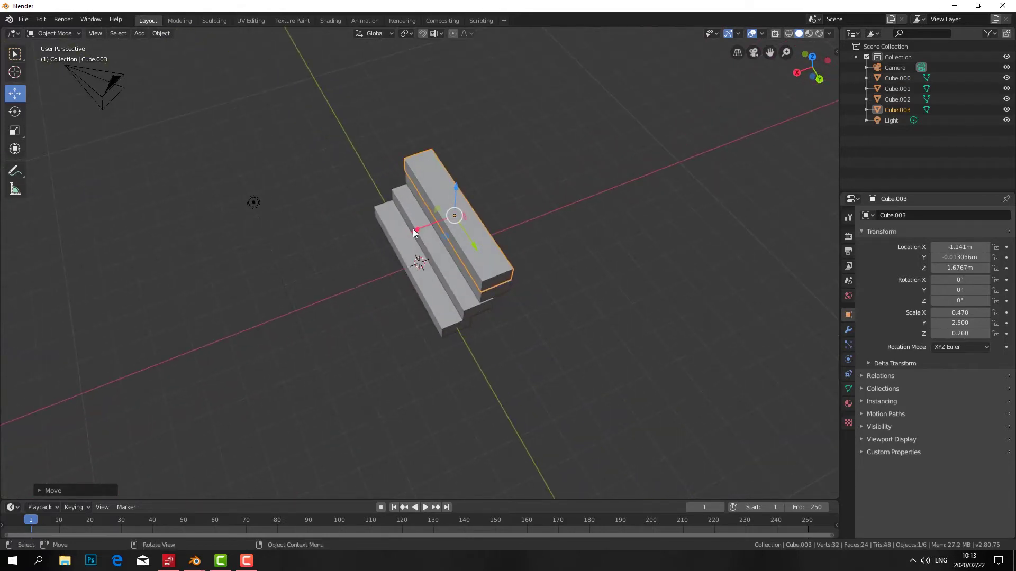
drag(413, 229, 453, 202)
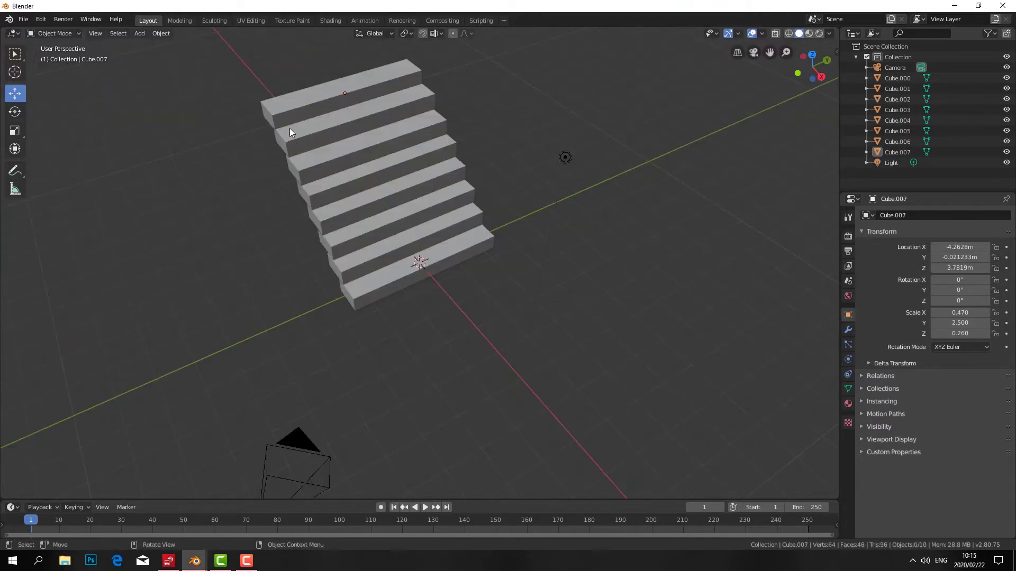
mouse_move(194, 562)
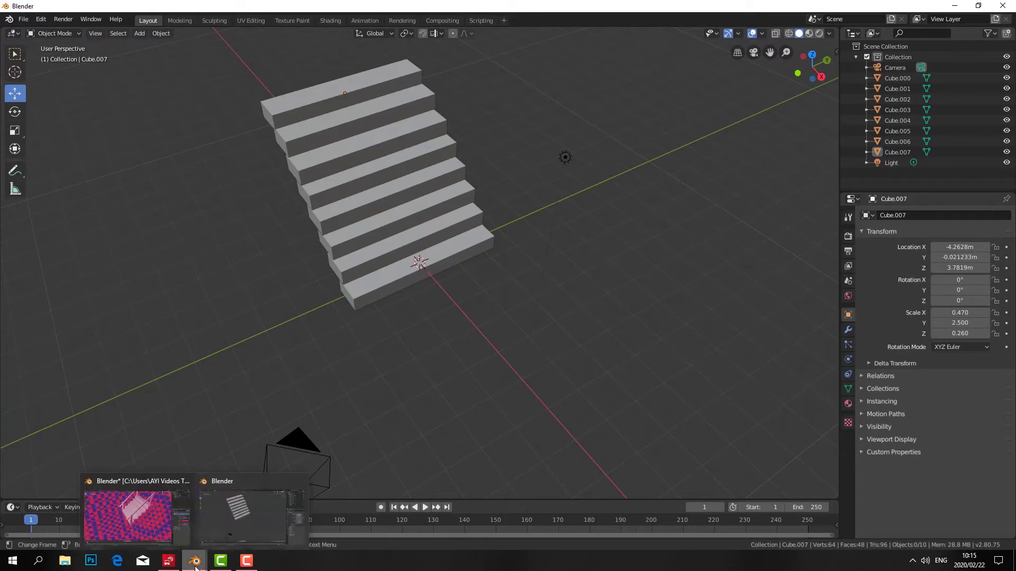
click(128, 514)
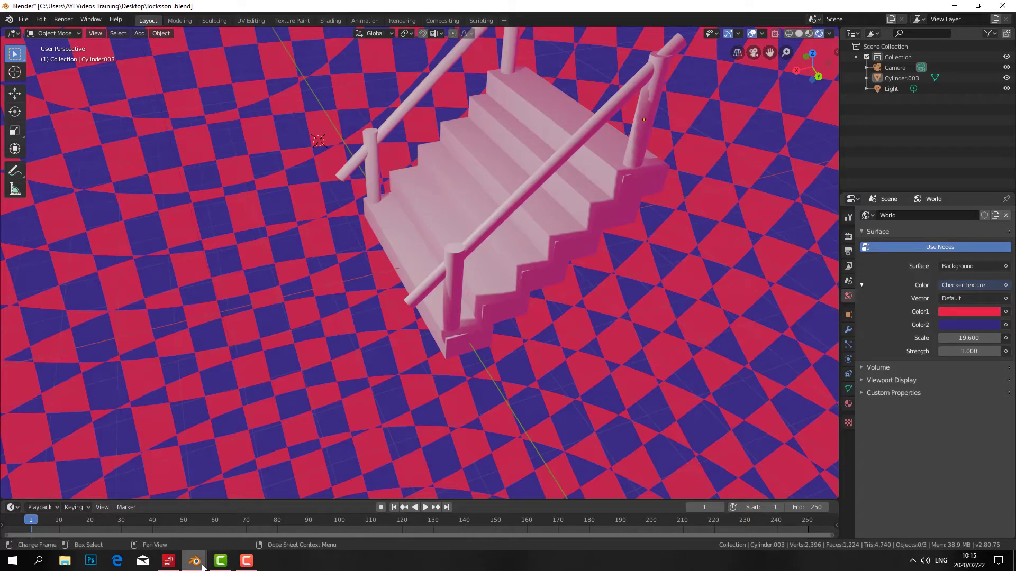
click(244, 516)
mouse_move(194, 561)
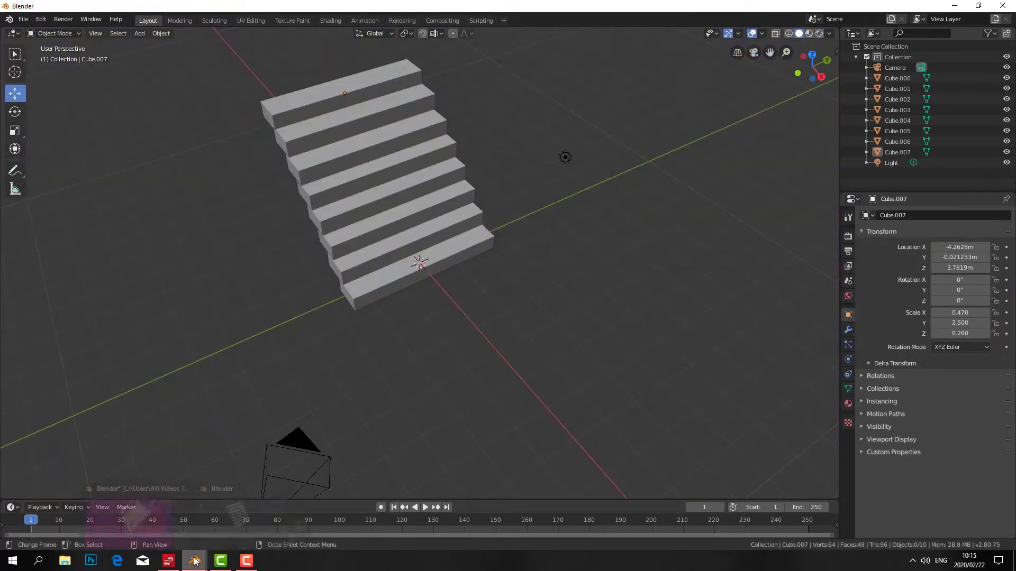
click(172, 531)
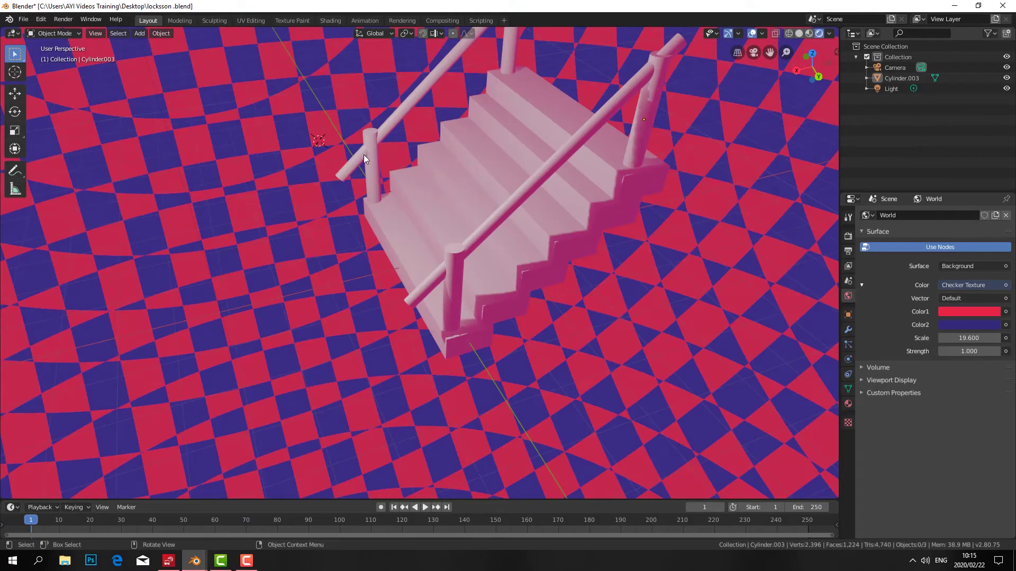
scroll(512, 102, down, 1)
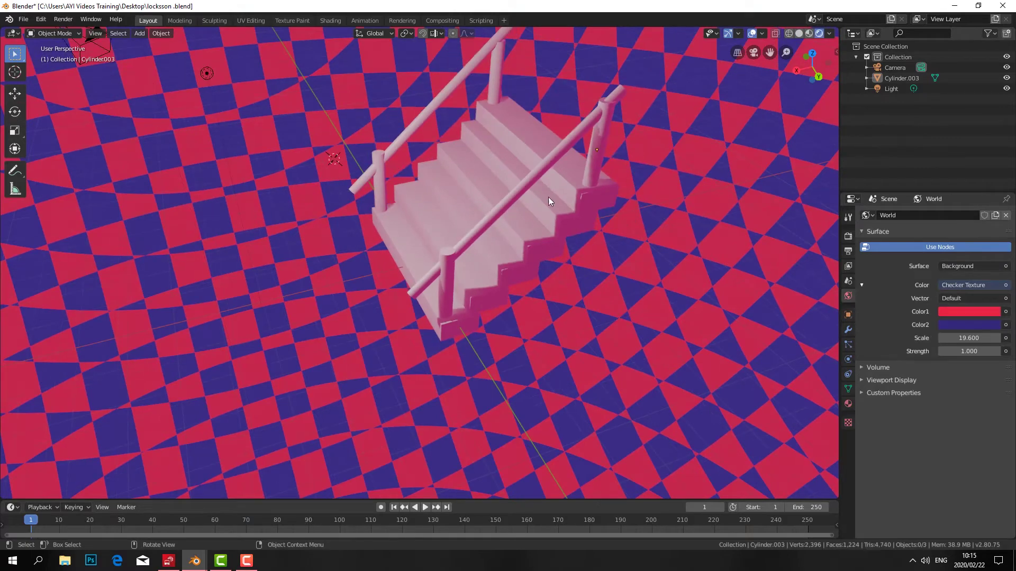
click(225, 518)
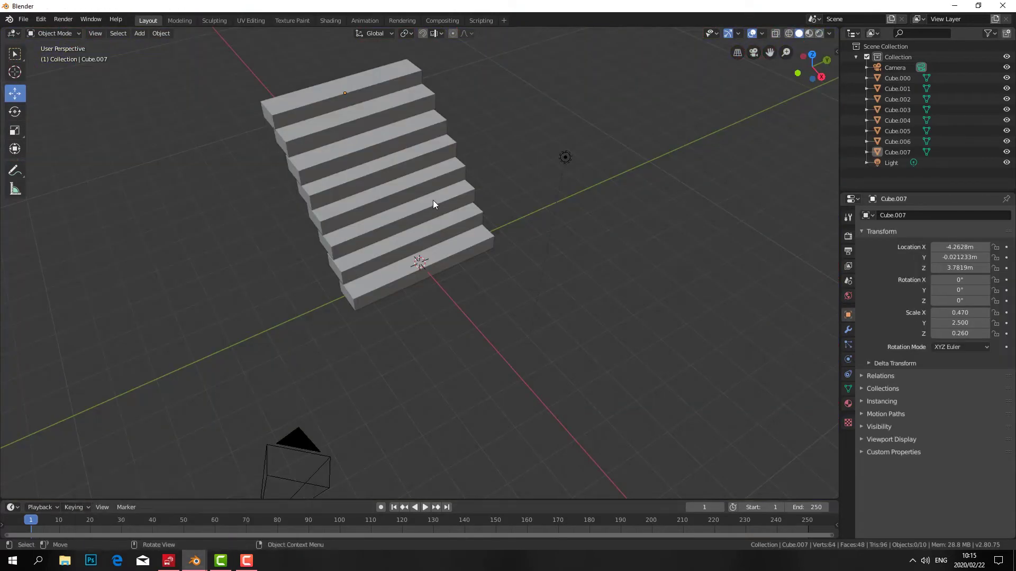
Add a cylinder for a corner post and set its X scale to 0.170.
click(140, 33)
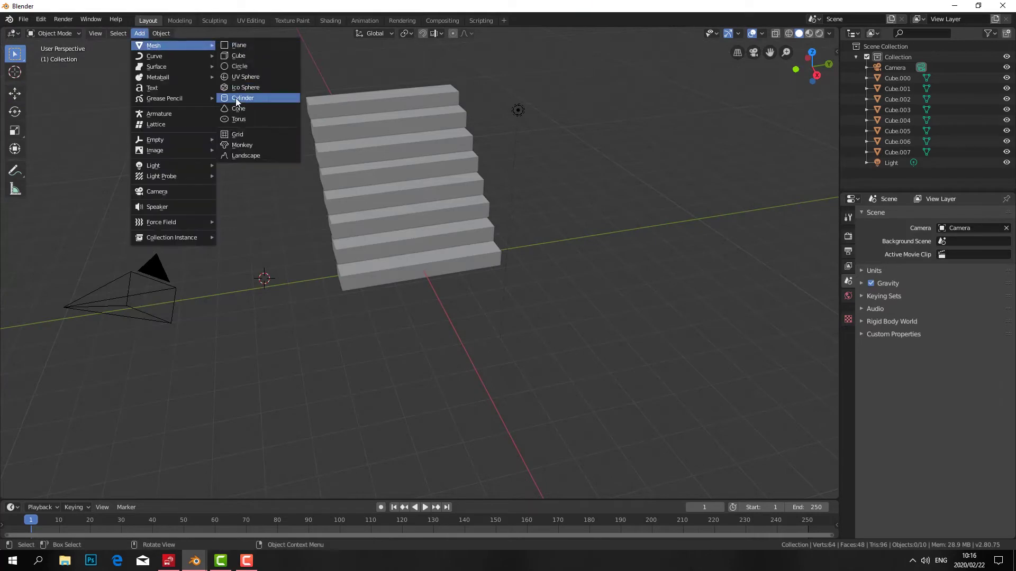
click(235, 98)
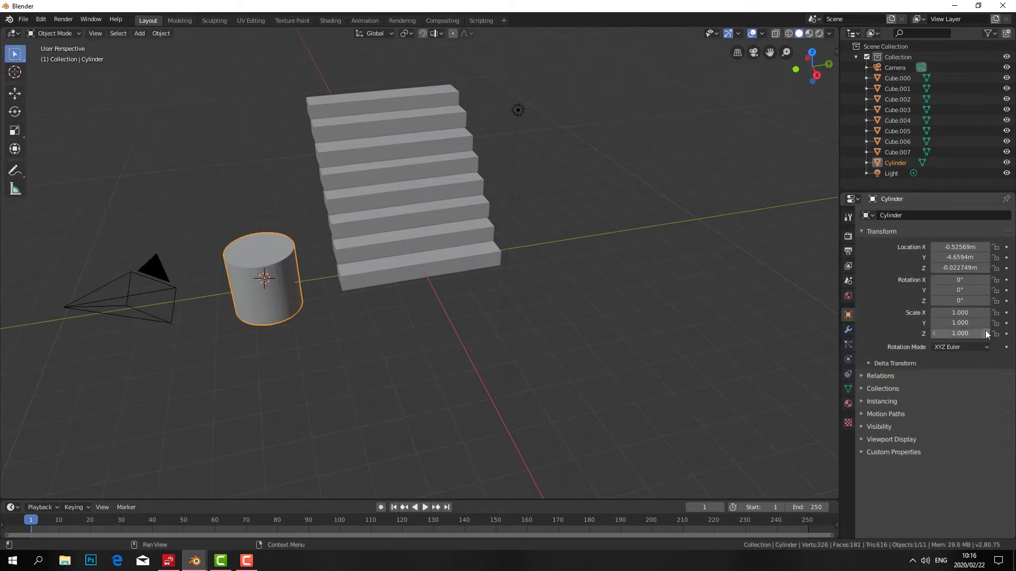
click(961, 315)
key(BackSpace)
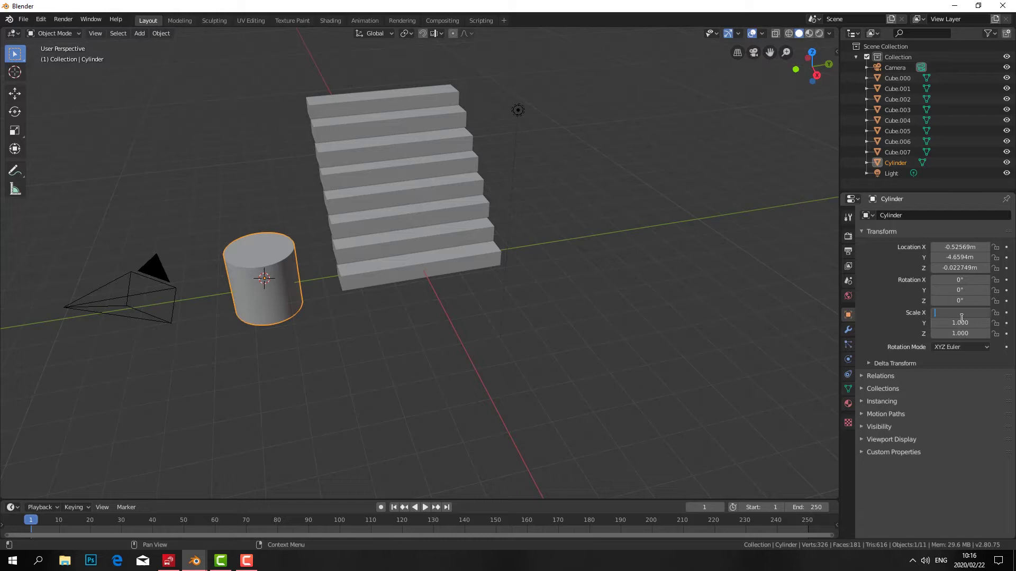
text(0.1)
text(70)
key(Tab)
Set the cylinder's Y scale to 0.140, leaving Z at 1.000.
key(BackSpace)
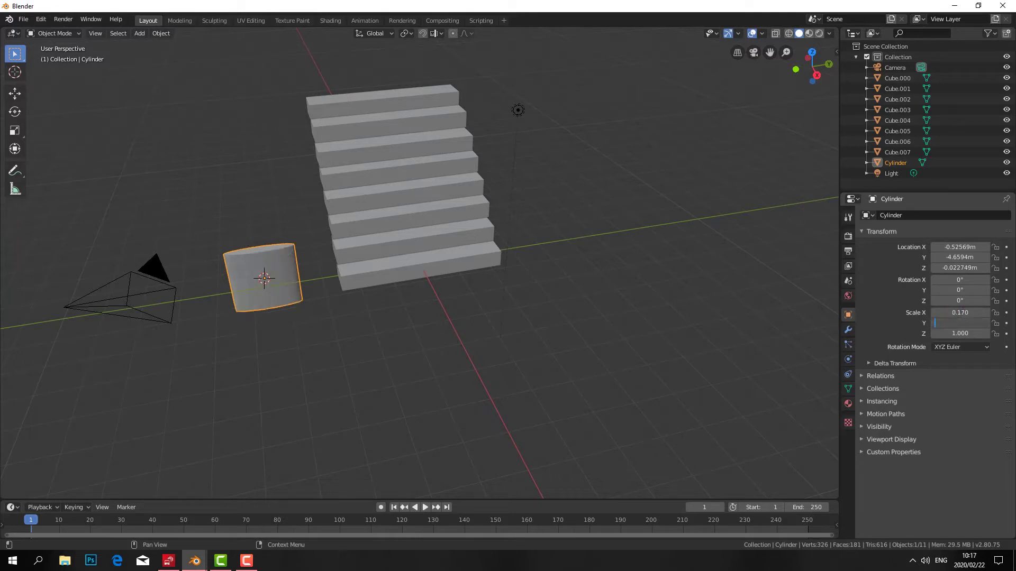
text(0.)
key(BackSpace)
key(BackSpace)
key(BackSpace)
text(0.1)
text(40)
key(Tab)
key(BackSpace)
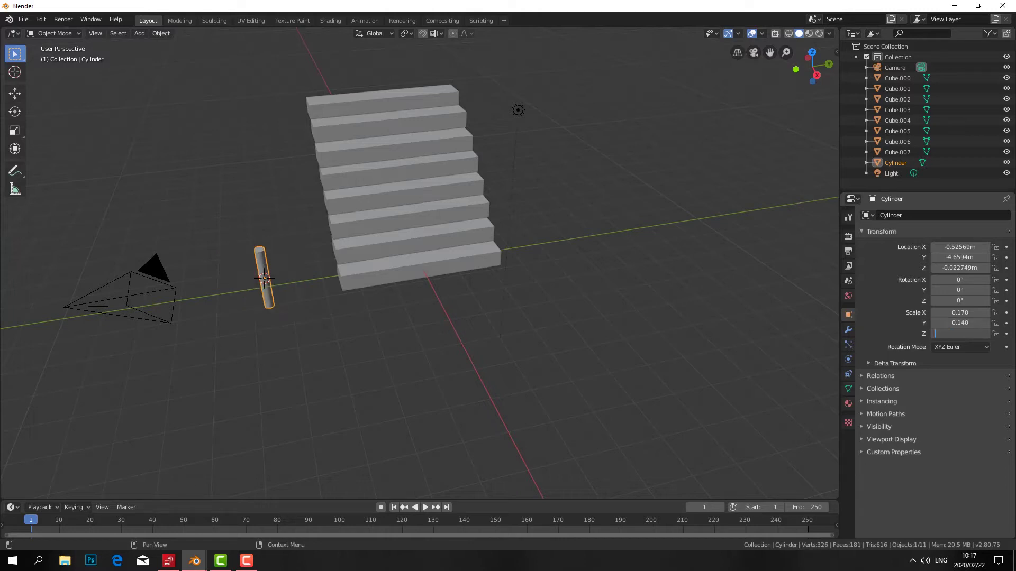
text(0)
text(60)
Move the thin post onto the bottom step of the staircase.
key(Escape)
key(shift+space)
key(g)
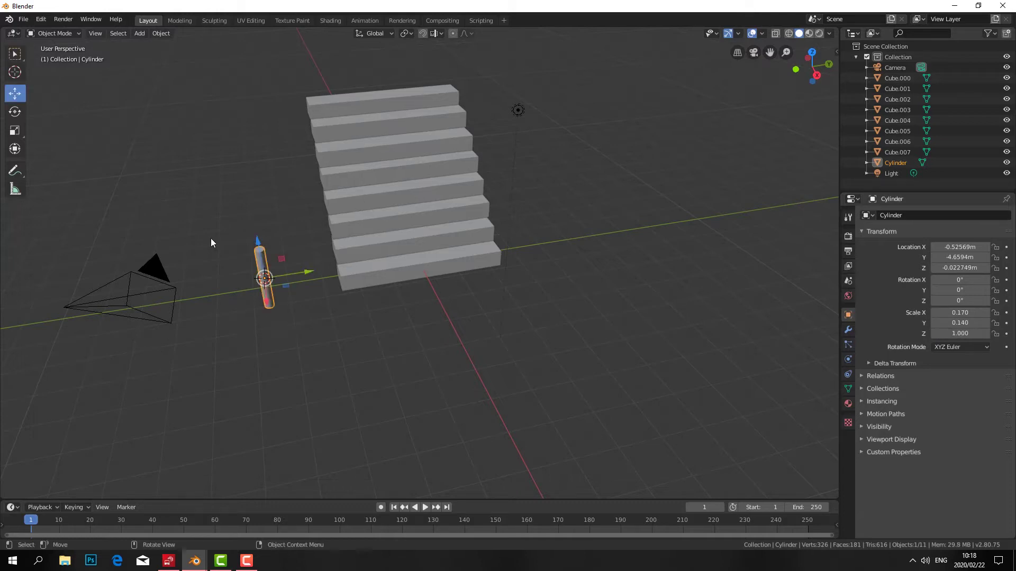
middle_drag(272, 273, 321, 268)
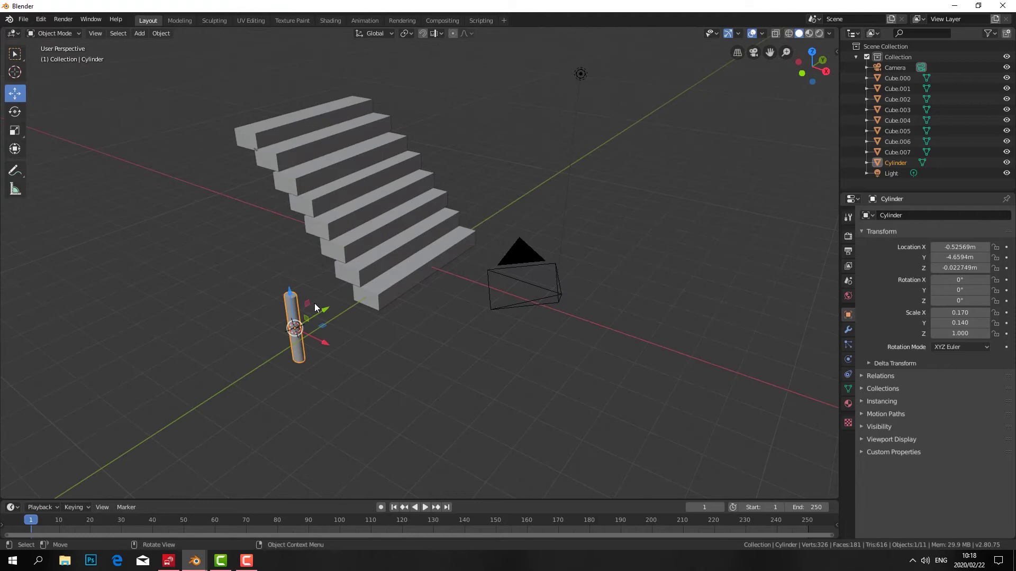
mouse_move(325, 314)
mouse_down()
mouse_move(408, 284)
mouse_move(386, 237)
mouse_up()
mouse_move(387, 238)
middle_down()
mouse_move(371, 256)
mouse_move(179, 262)
mouse_move(201, 250)
mouse_move(201, 262)
mouse_move(194, 255)
middle_up()
click(195, 255)
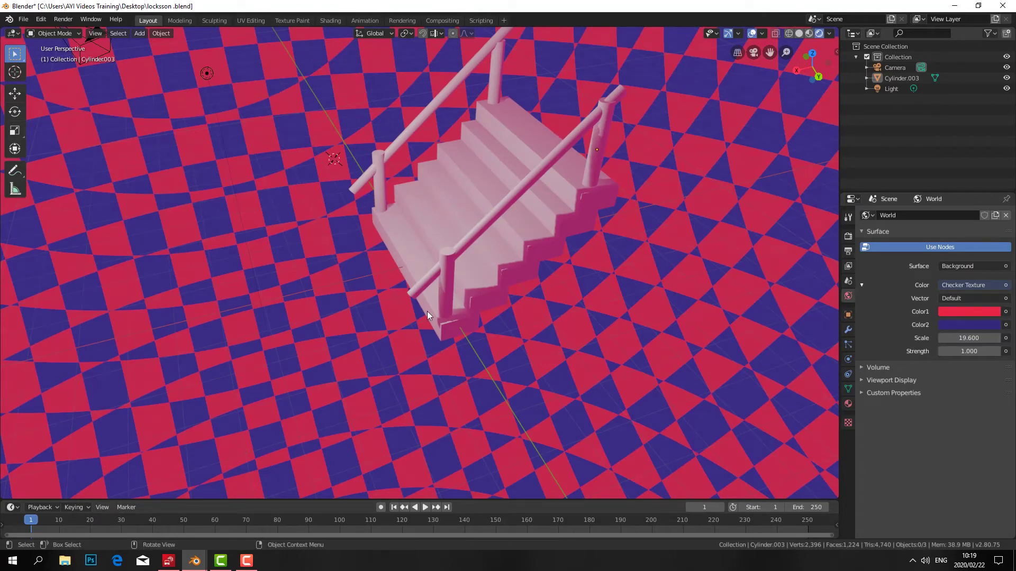
mouse_move(194, 560)
click(239, 516)
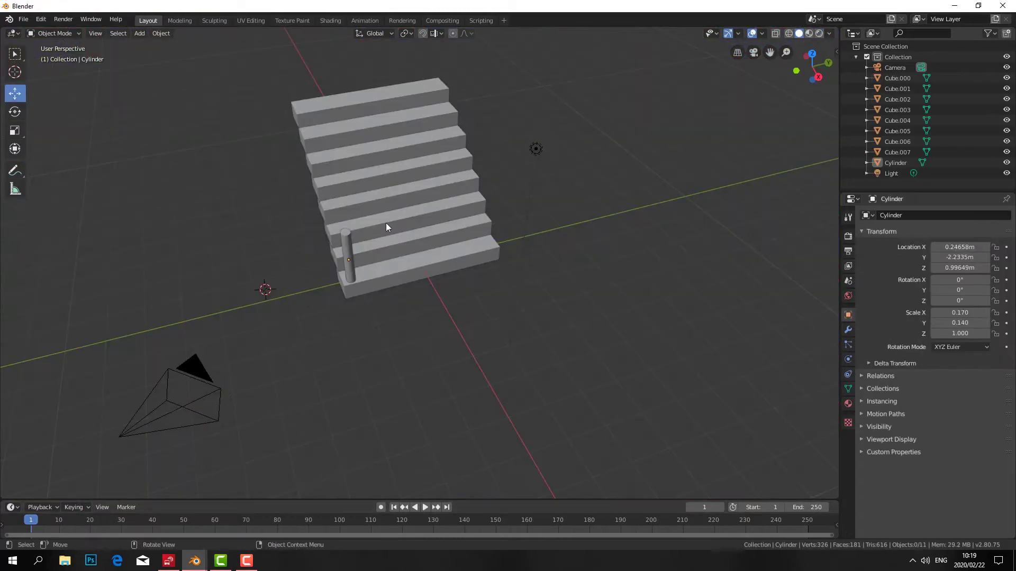
Duplicate the post to the other side of the bottom step.
key(shift+d)
key(z)
click(346, 216)
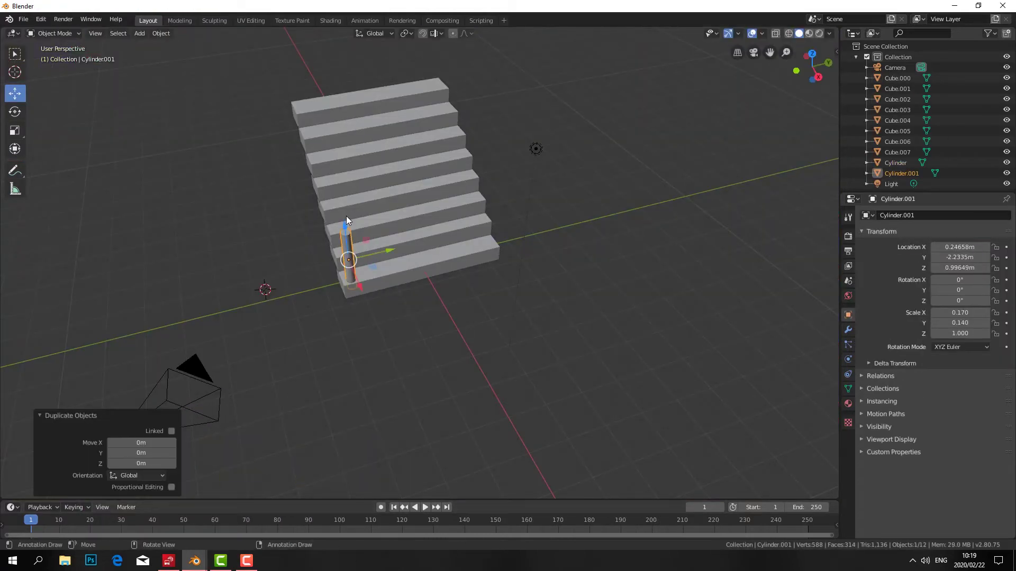
middle_drag(347, 216, 307, 174)
key(g)
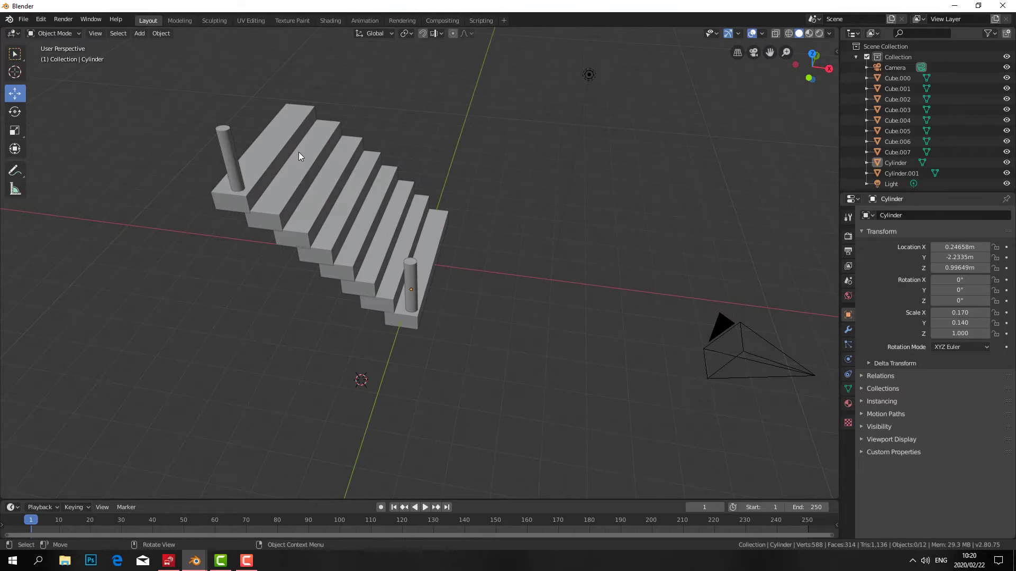
Duplicate both bottom posts to the top corners of the stairs, then view the reference checker scene.
click(223, 153)
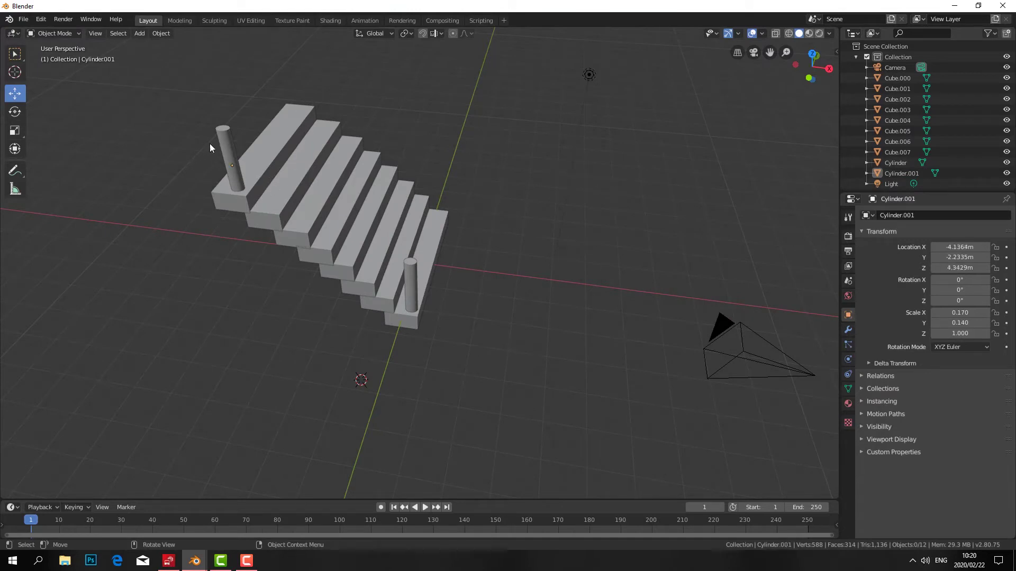
click(232, 139)
key(shift)
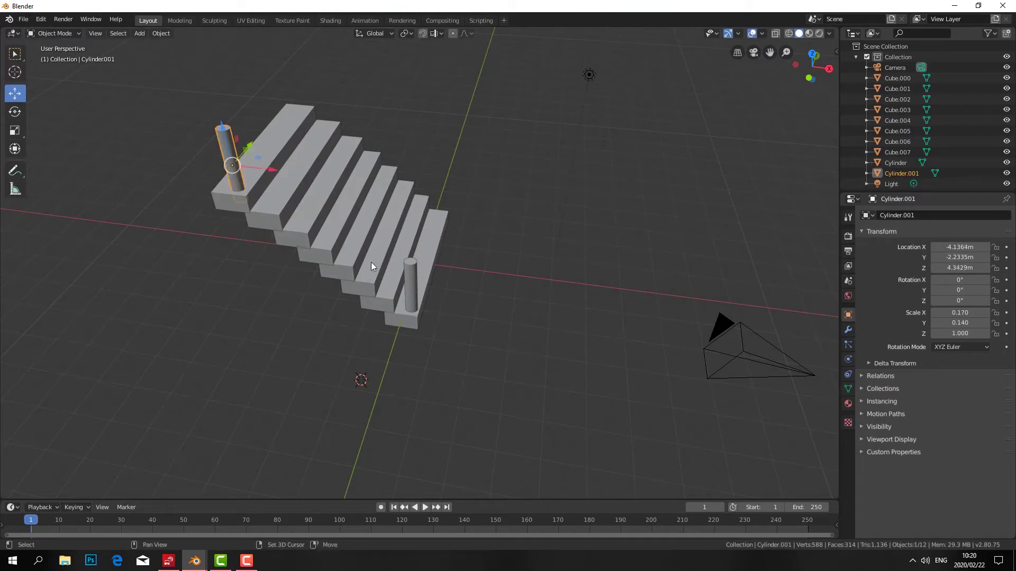
shift+click(414, 283)
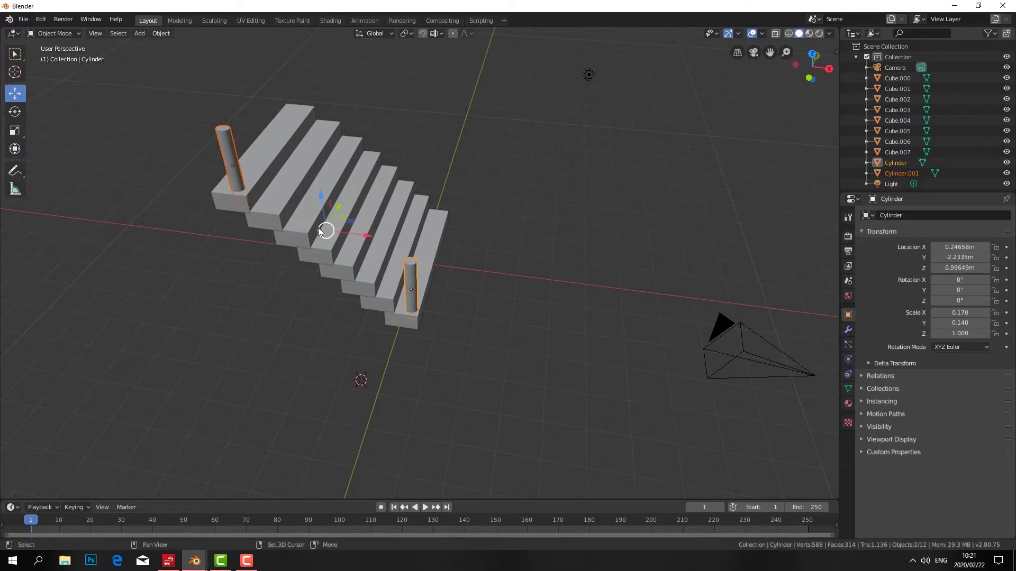
key(shift+d)
click(318, 228)
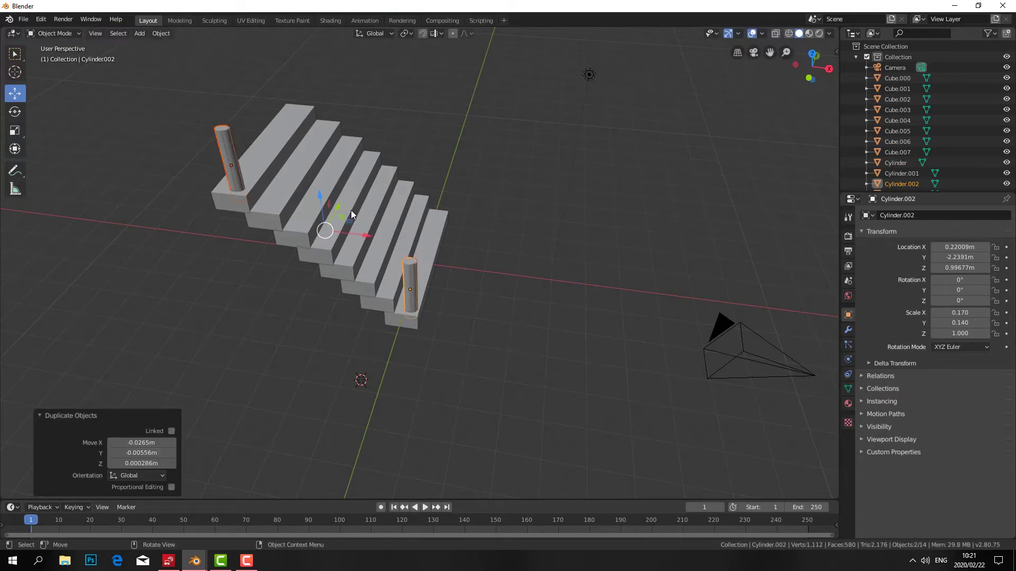
drag(338, 209, 398, 145)
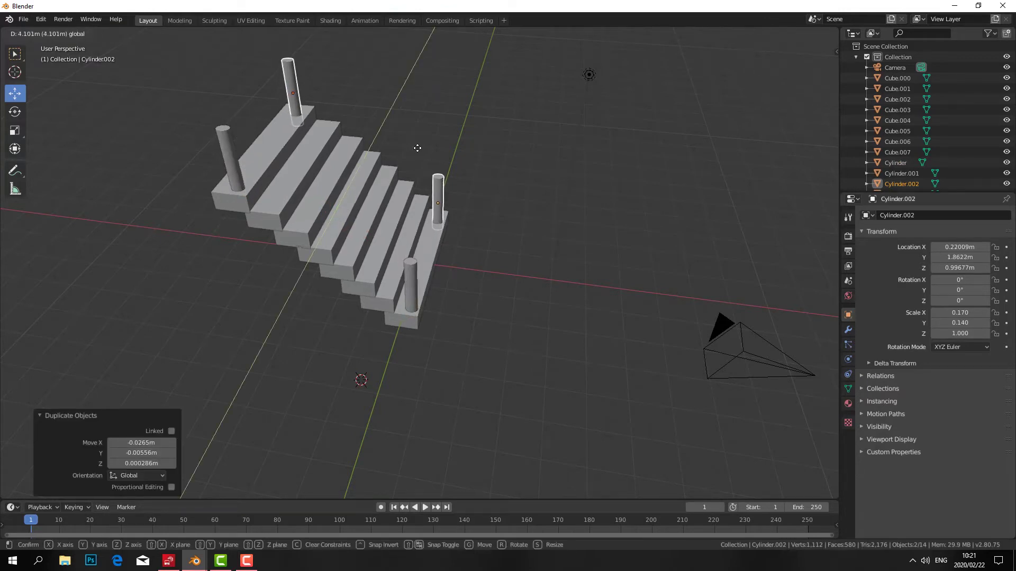
middle_drag(397, 145, 204, 221)
middle_drag(259, 203, 318, 212)
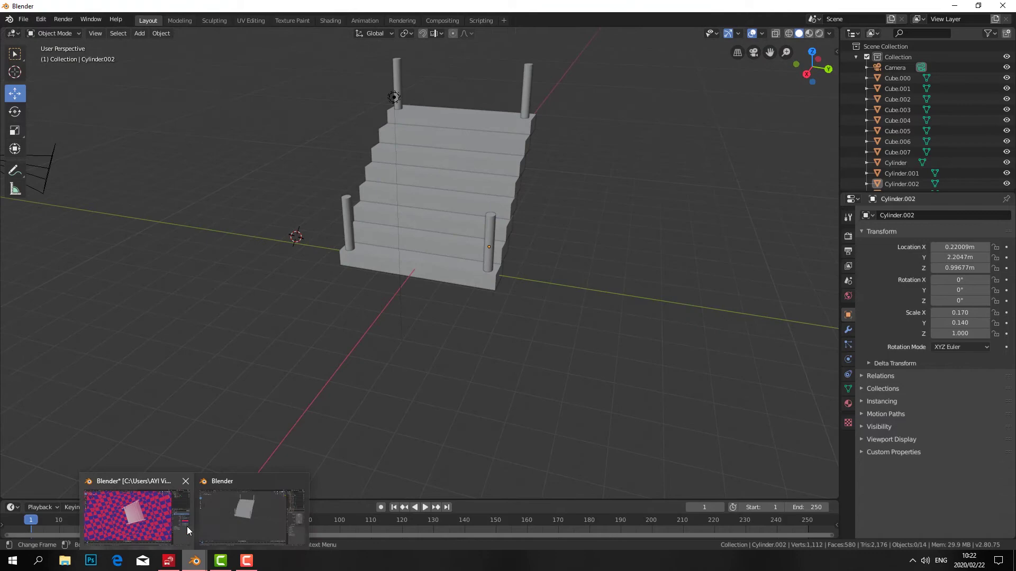
click(159, 524)
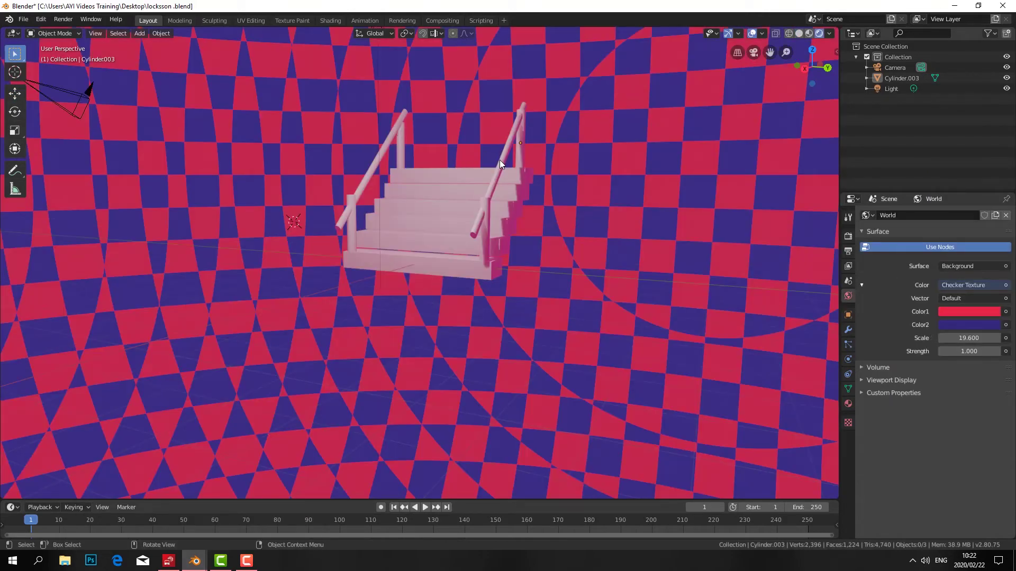
mouse_move(500, 160)
middle_down()
mouse_move(434, 176)
mouse_move(517, 175)
mouse_move(412, 120)
middle_up()
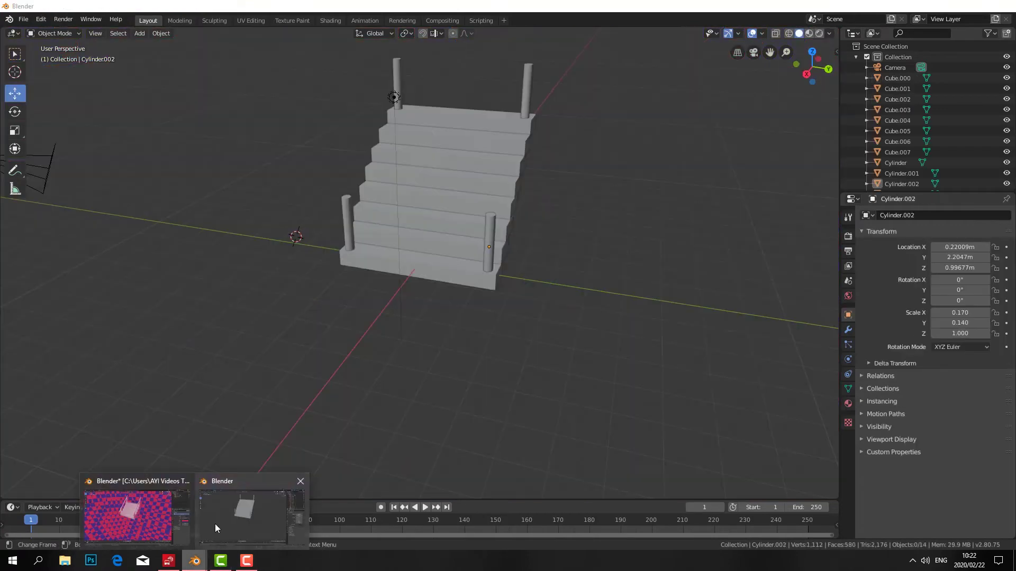
Duplicate the bottom-left post and place the copy in front of the stairs' lower left corner.
click(216, 525)
click(345, 216)
key(KP_6)
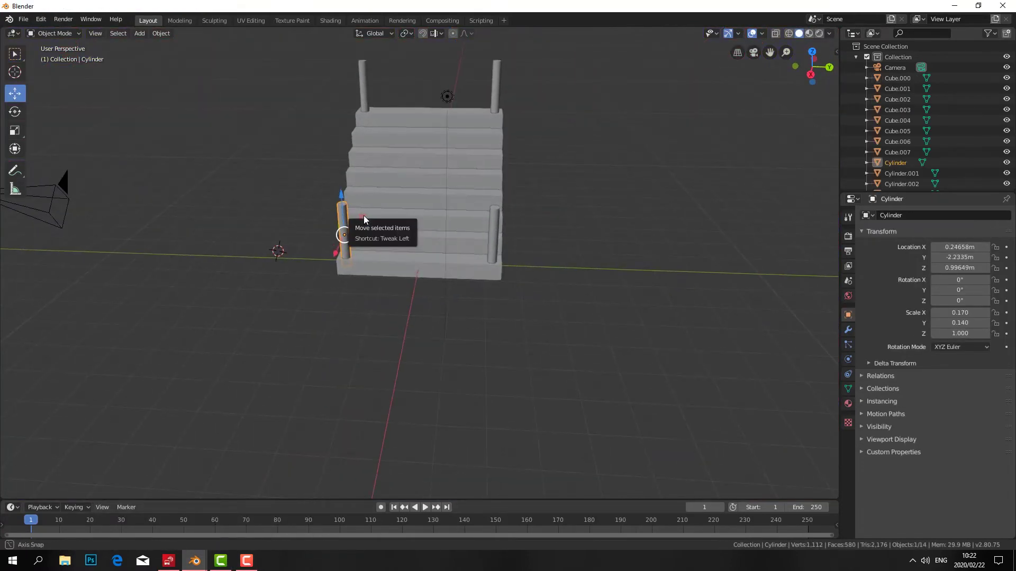
key(shift+d)
key(Escape)
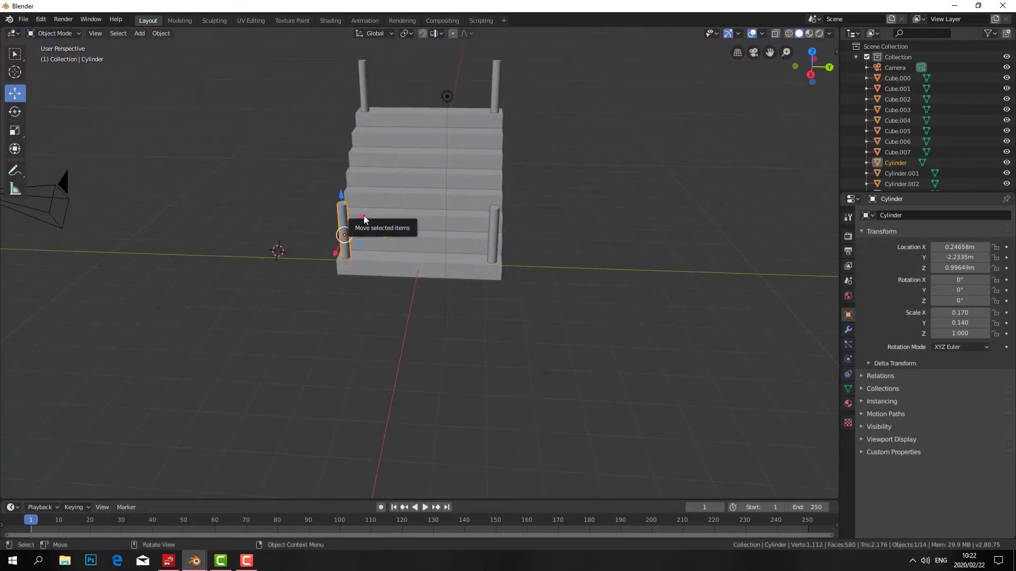
click(314, 229)
middle_drag(316, 231, 344, 229)
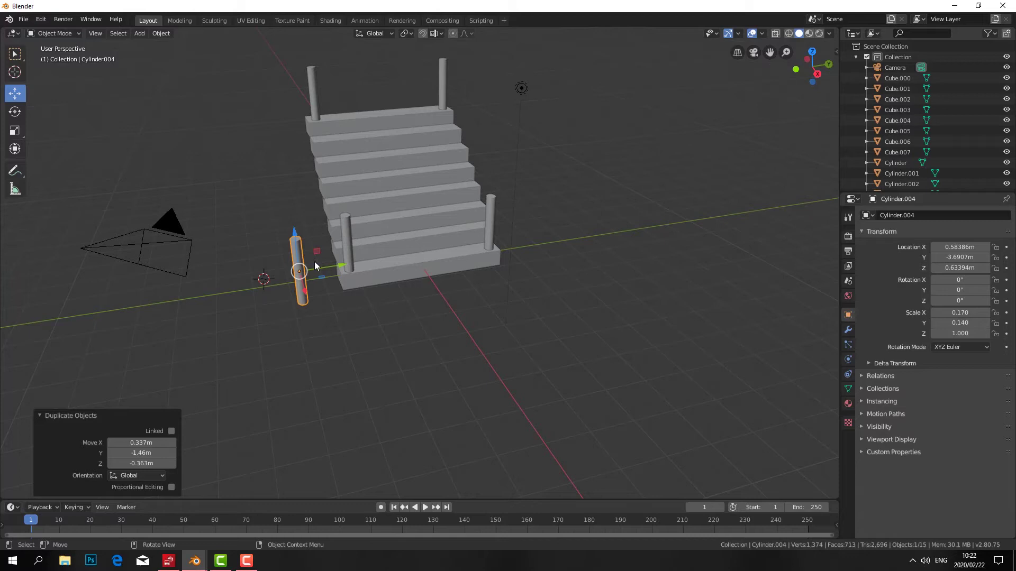
middle_drag(314, 263, 439, 263)
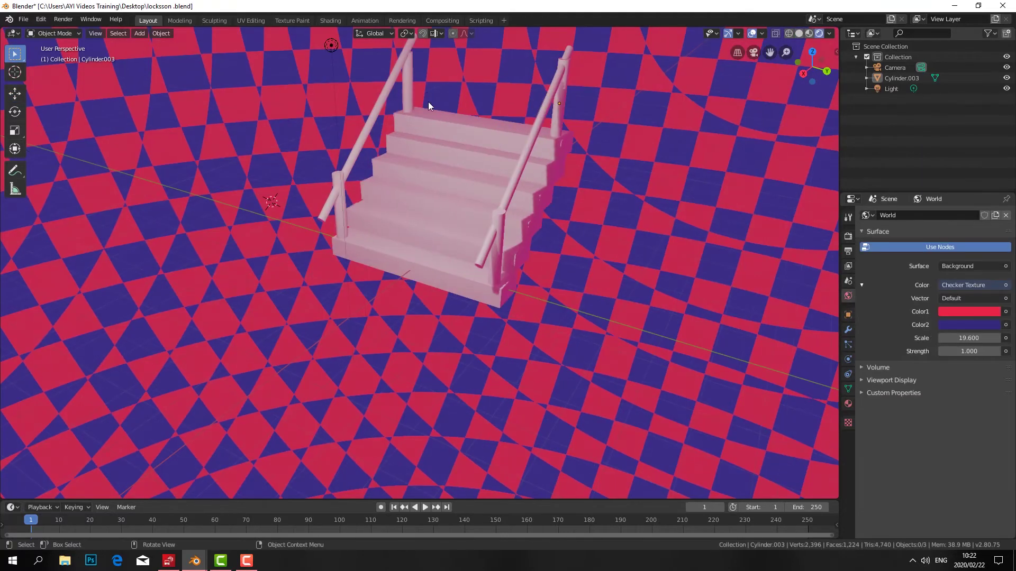
scroll(386, 116, up, 2)
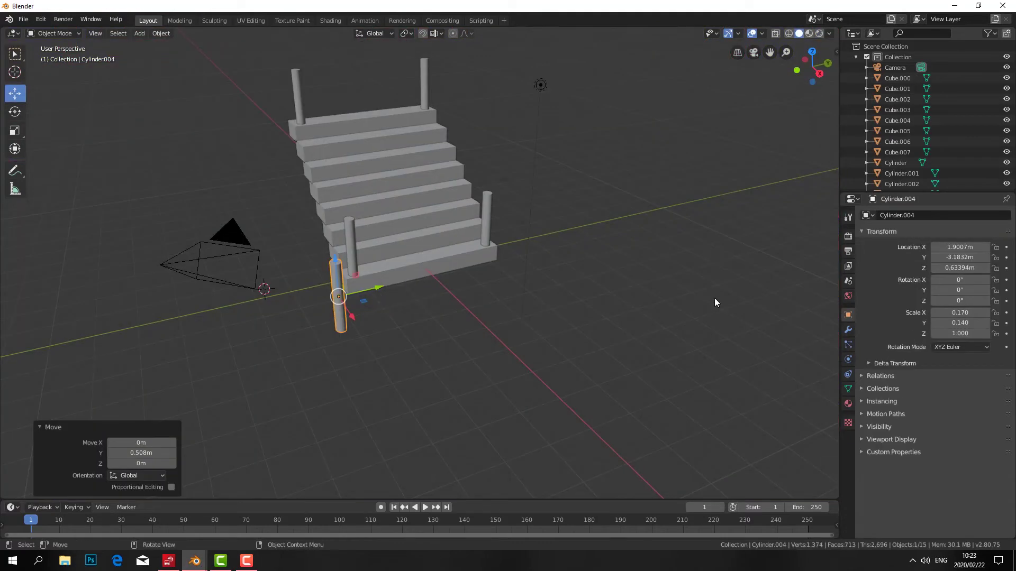
Tilt the copied post to 131° X rotation like a rail piece.
click(969, 283)
key(BackSpace)
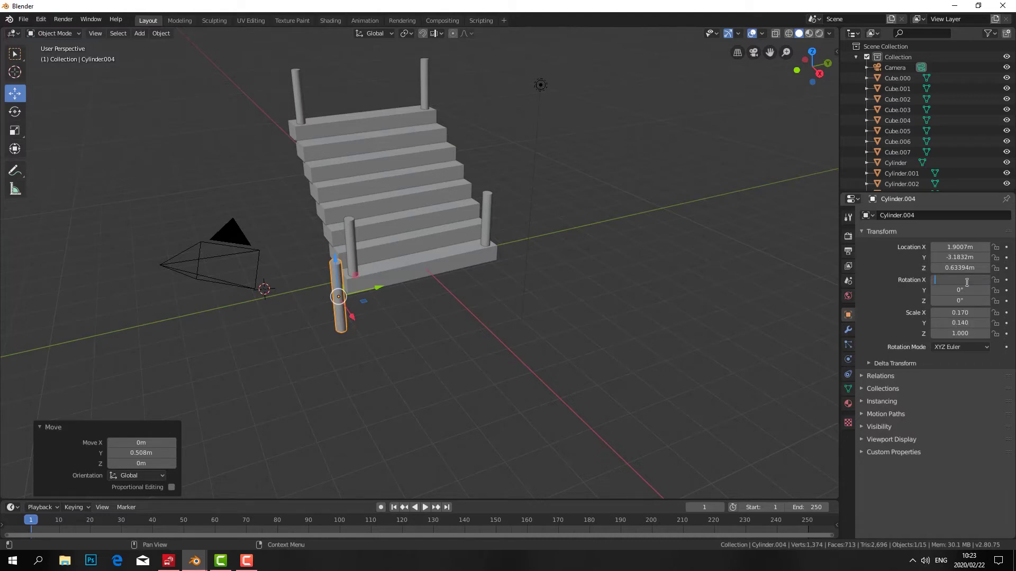
text(13)
text(1)
key(Return)
middle_drag(424, 149, 501, 149)
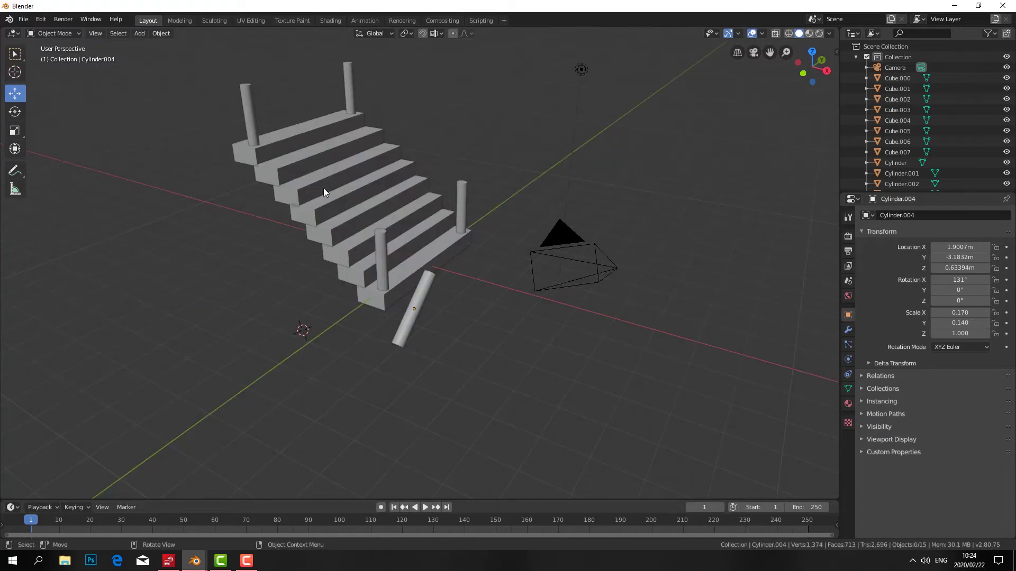
Save the staircase scene as a new file named 'locksson work 2'.
click(23, 19)
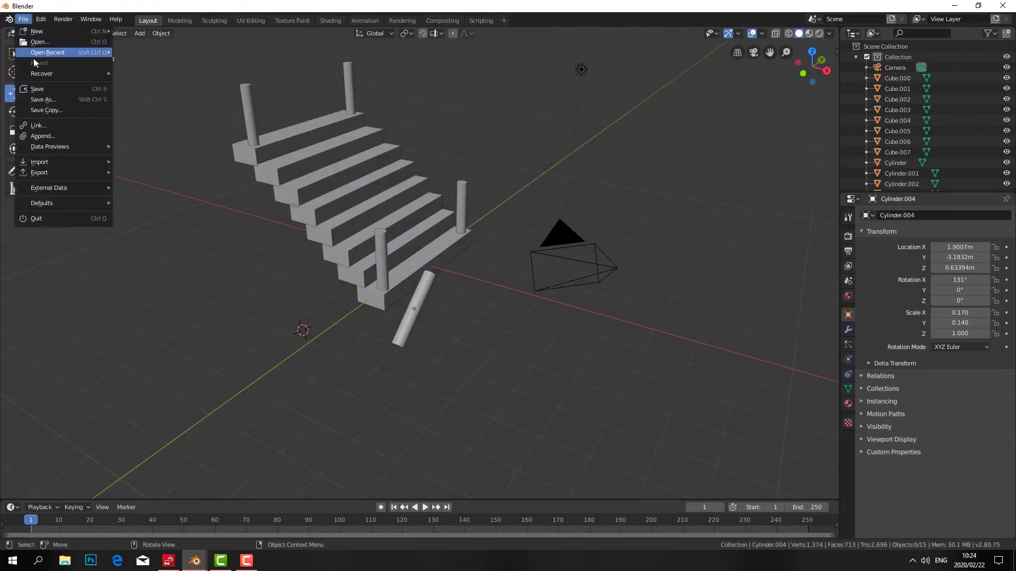
click(42, 99)
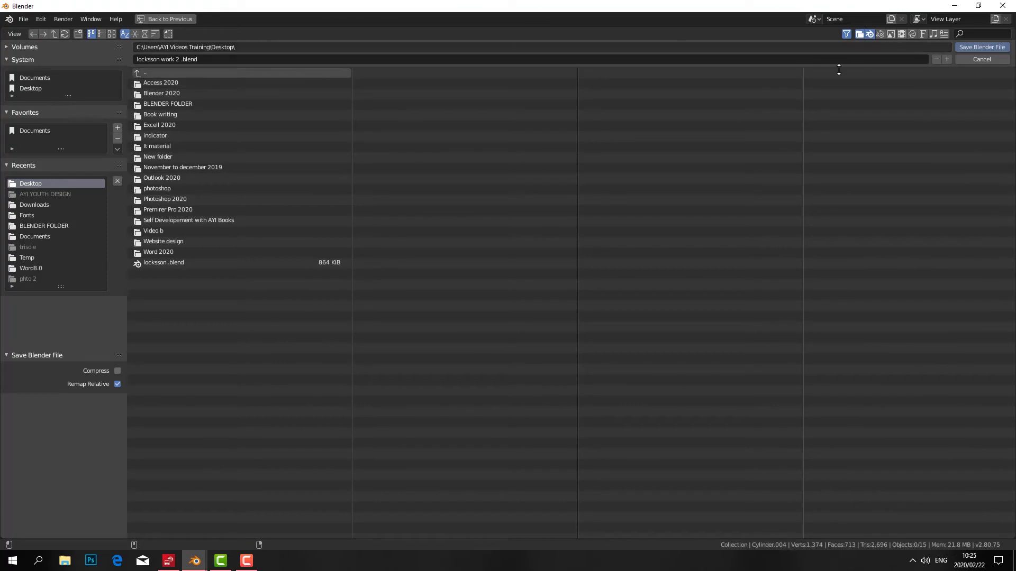
click(979, 48)
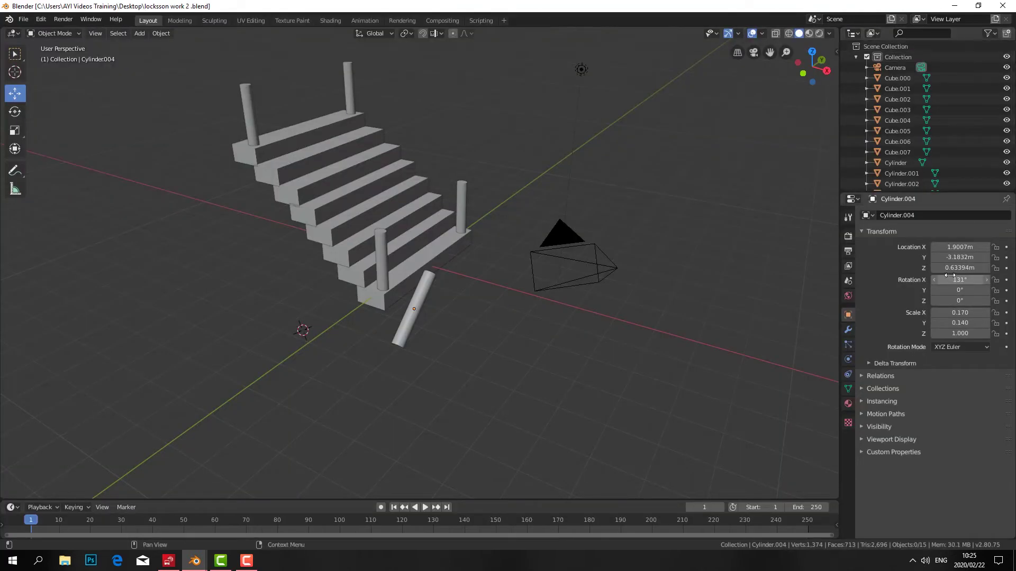
Rotate the rod 90° on Z and scale it to 0.09 × 0.13 × 2.95.
click(932, 301)
key(BackSpace)
text(90)
key(Tab)
key(BackSpace)
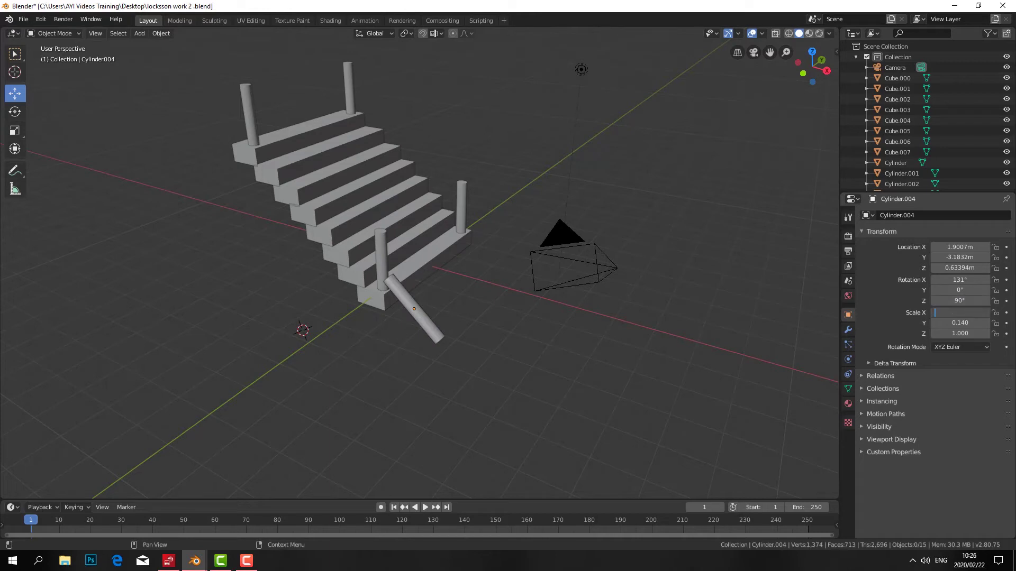
text(0)
text(9)
text(0)
key(Tab)
text(0.1)
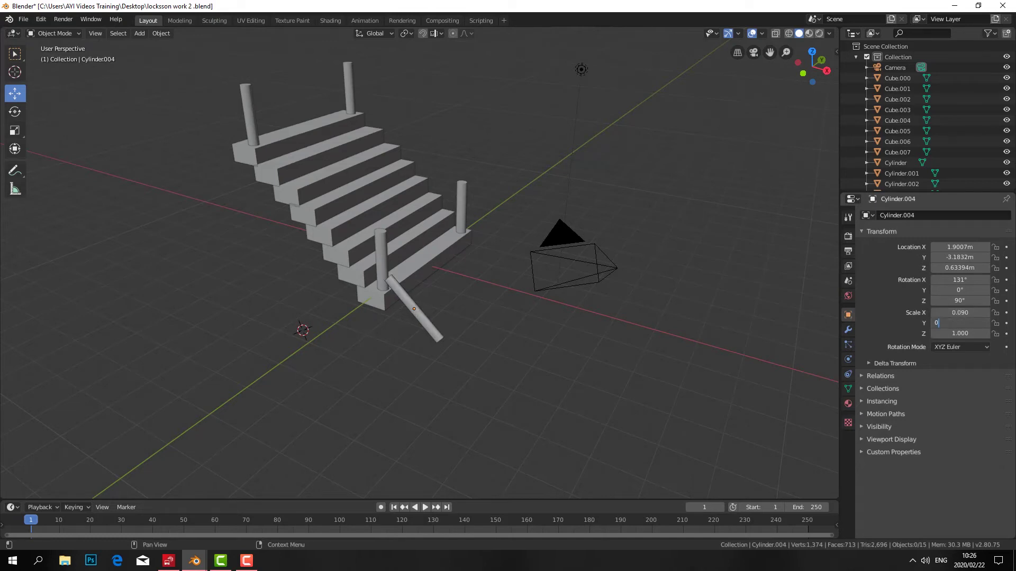
text(3)
text(0)
key(Tab)
text(2)
key(Return)
Move the rod into place as a sloping handrail along one side of the stairs.
key(g)
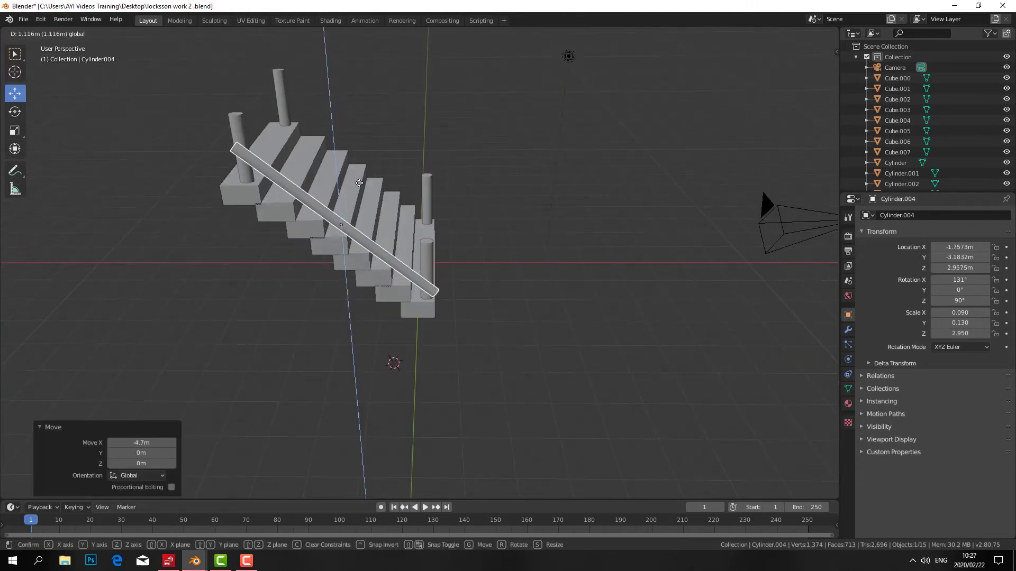
click(390, 155)
mouse_move(390, 154)
middle_down()
mouse_move(311, 179)
mouse_move(311, 168)
middle_up()
key(g)
click(351, 159)
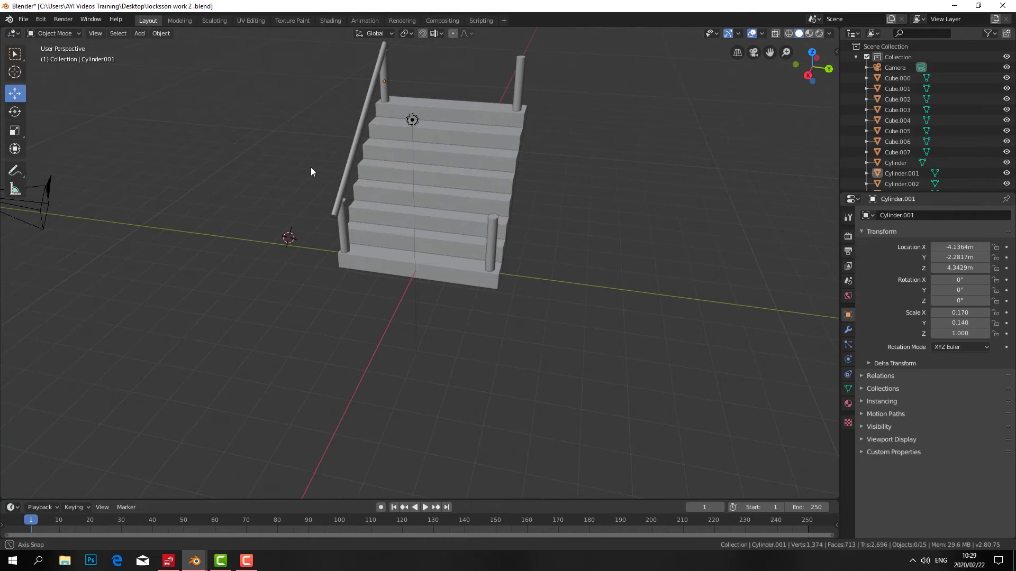
Duplicate the handrail along Y to the stairs' other side, then bring up the locksson checker file.
click(343, 178)
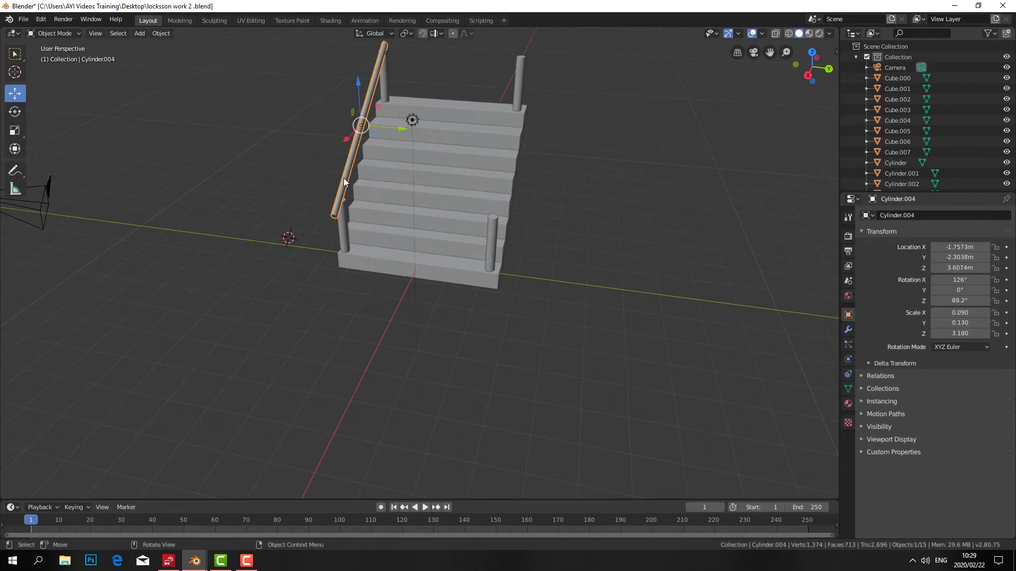
key(shift+d)
key(y)
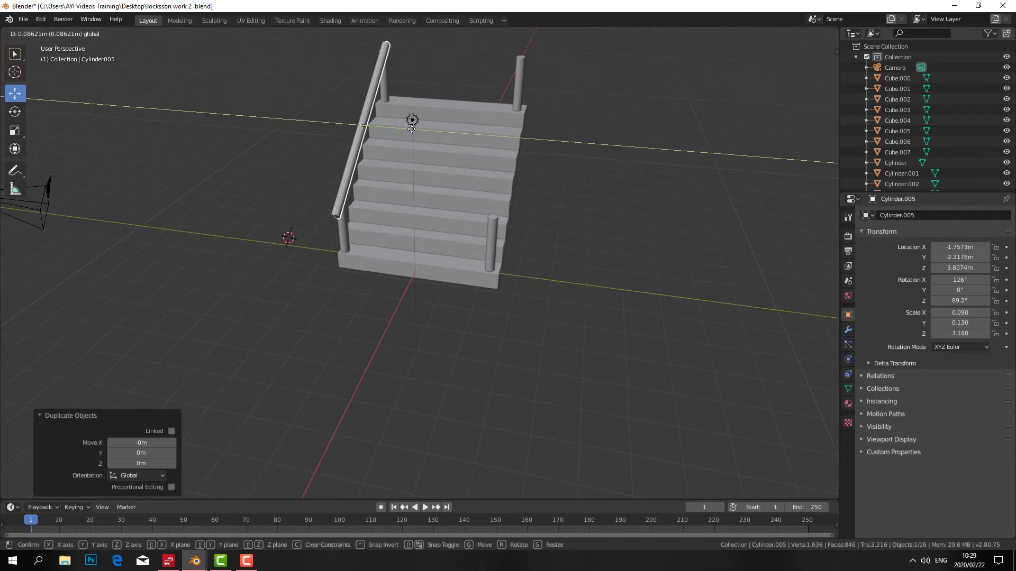
click(551, 153)
middle_drag(353, 156, 325, 161)
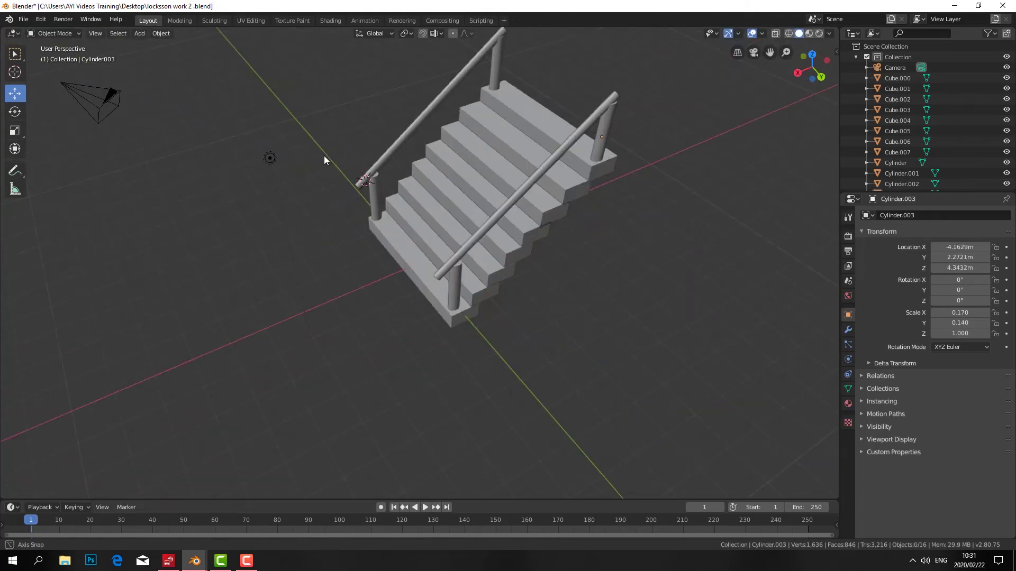
click(159, 520)
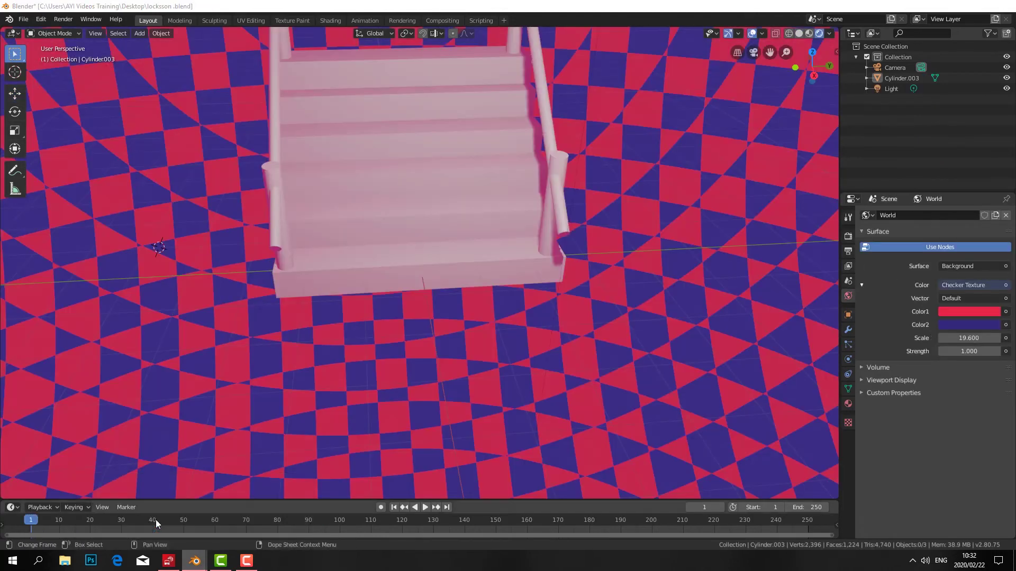
mouse_move(356, 358)
middle_down()
mouse_move(288, 373)
mouse_move(234, 360)
mouse_move(244, 323)
mouse_move(284, 320)
mouse_move(351, 347)
middle_up()
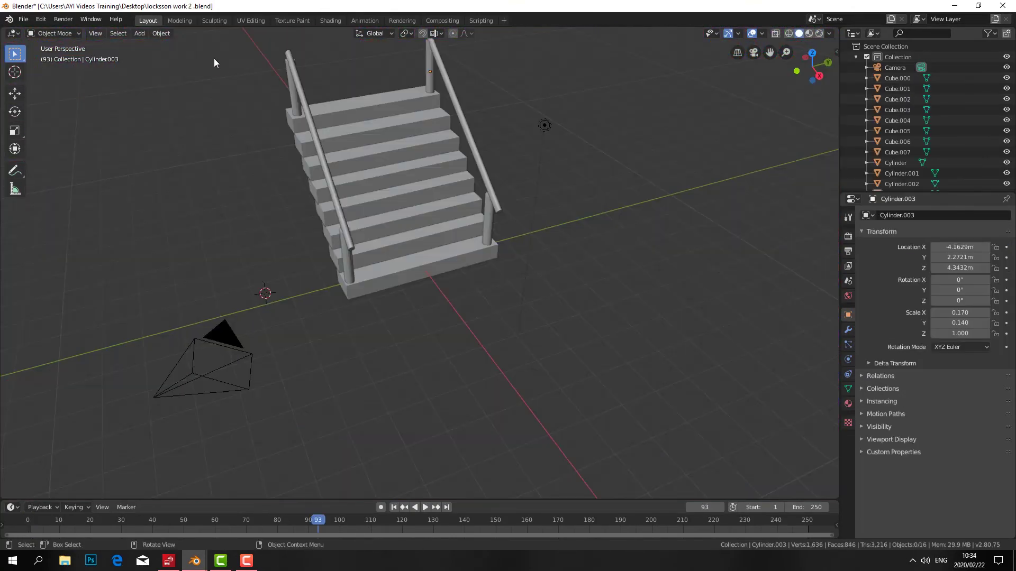
Box-select all steps, posts and handrails and join them into one mesh.
mouse_move(213, 62)
mouse_down()
mouse_move(520, 207)
mouse_move(562, 247)
mouse_up()
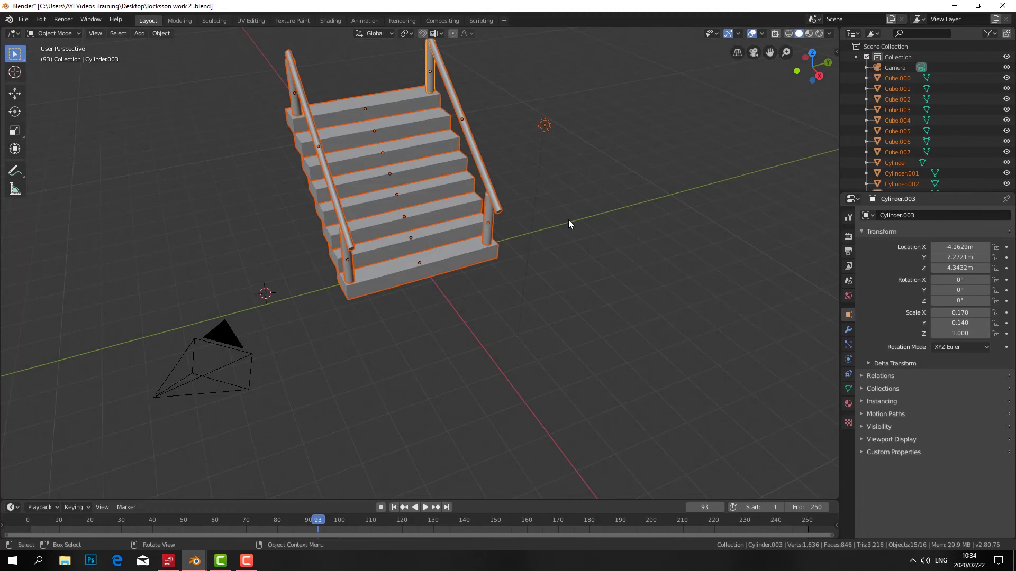
right_click(569, 220)
click(543, 71)
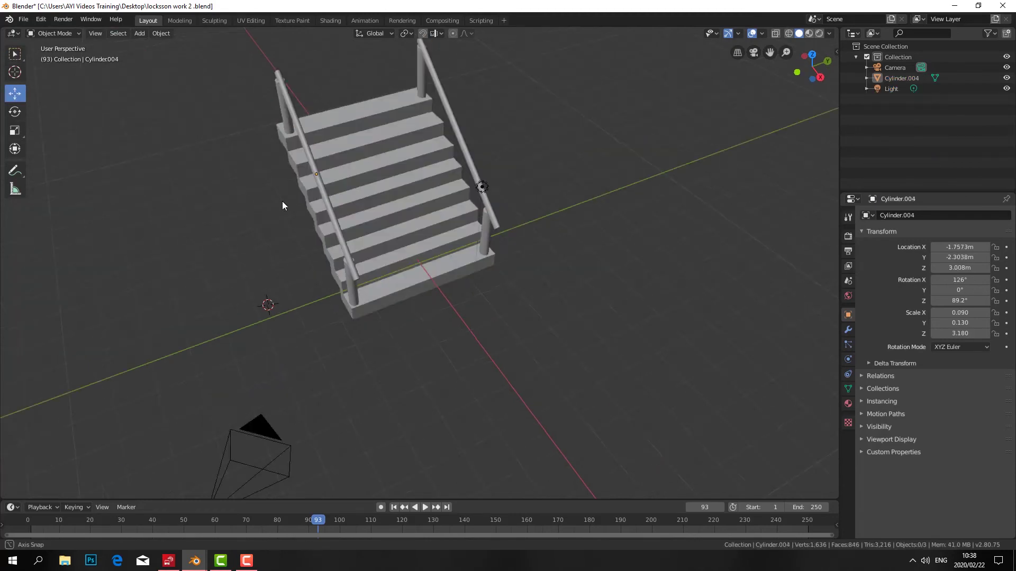
mouse_move(282, 201)
middle_down()
mouse_move(228, 184)
mouse_move(260, 166)
mouse_move(282, 177)
middle_up()
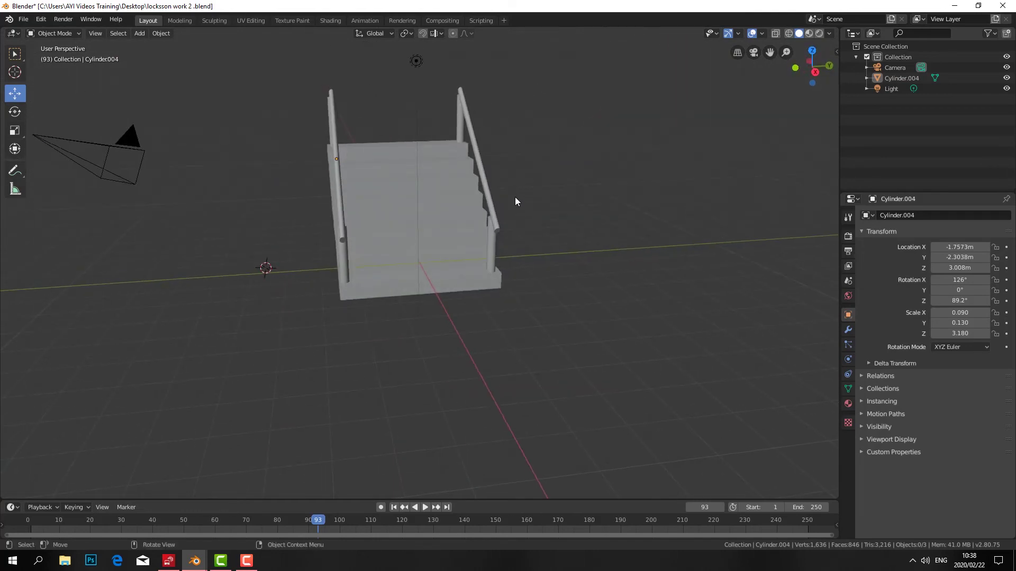
middle_drag(519, 202, 488, 201)
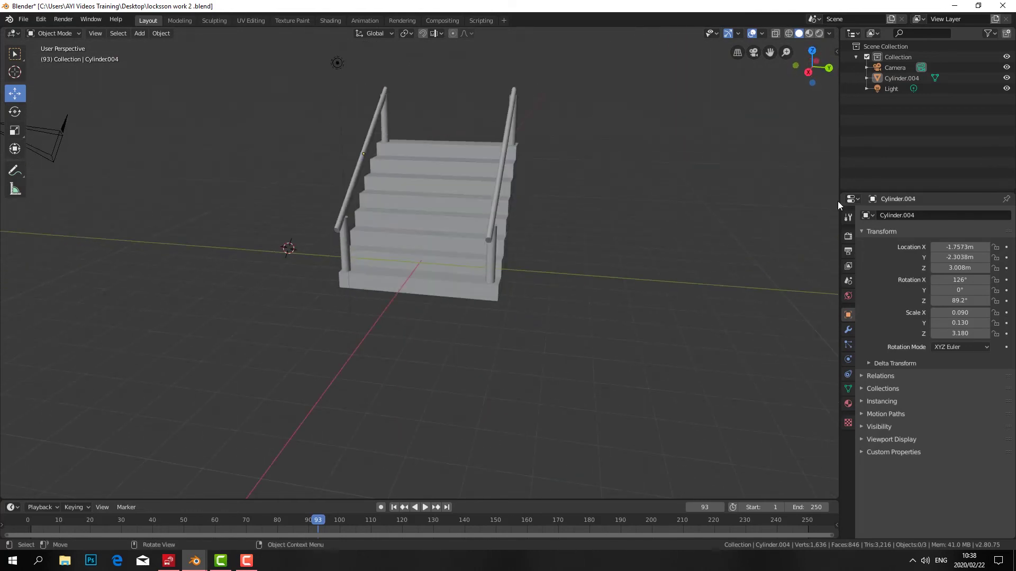
Set the world background Color to a Brick Texture with purple and brown brick colours.
click(849, 296)
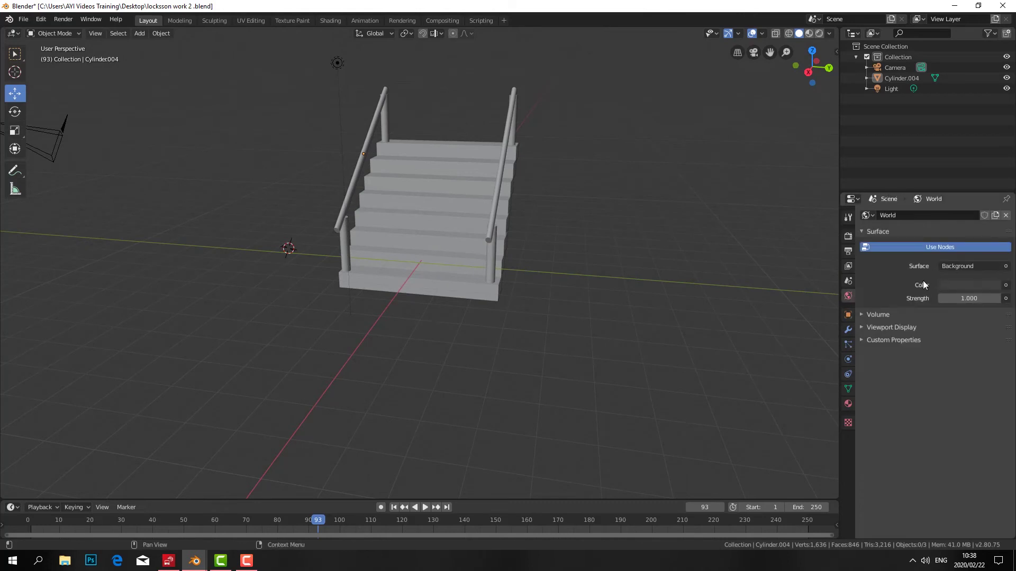
click(1006, 285)
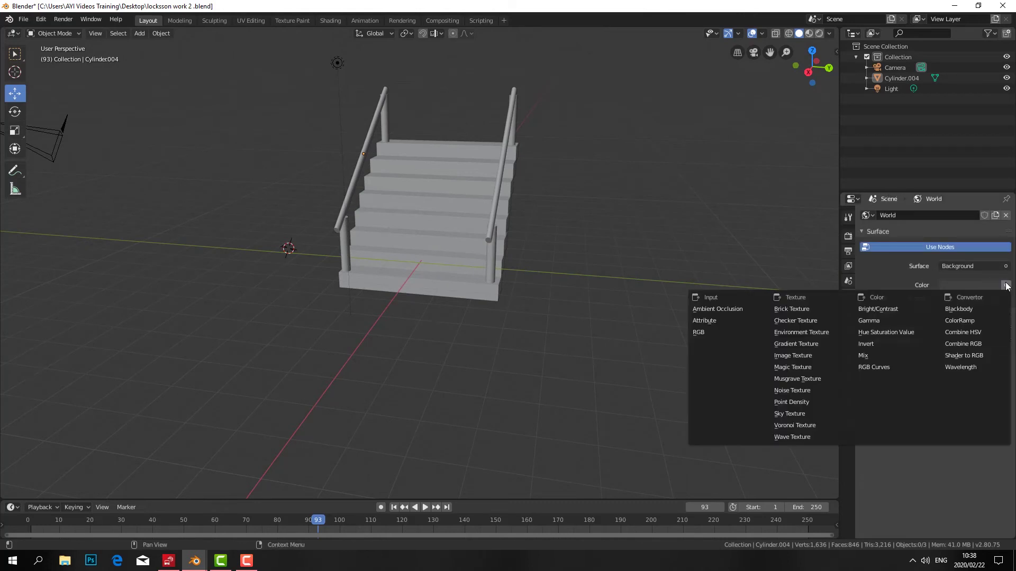
click(807, 312)
click(950, 358)
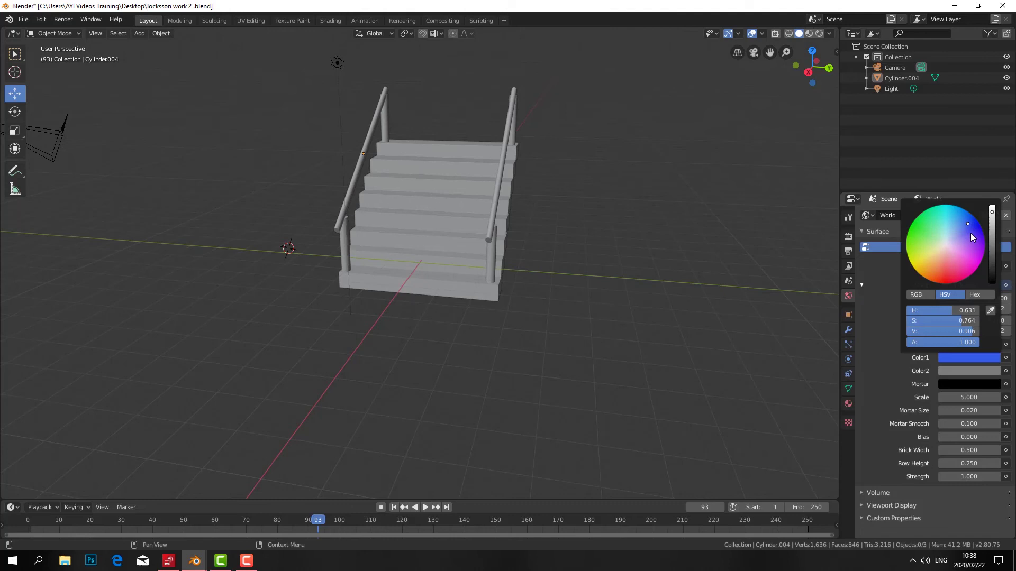
click(977, 371)
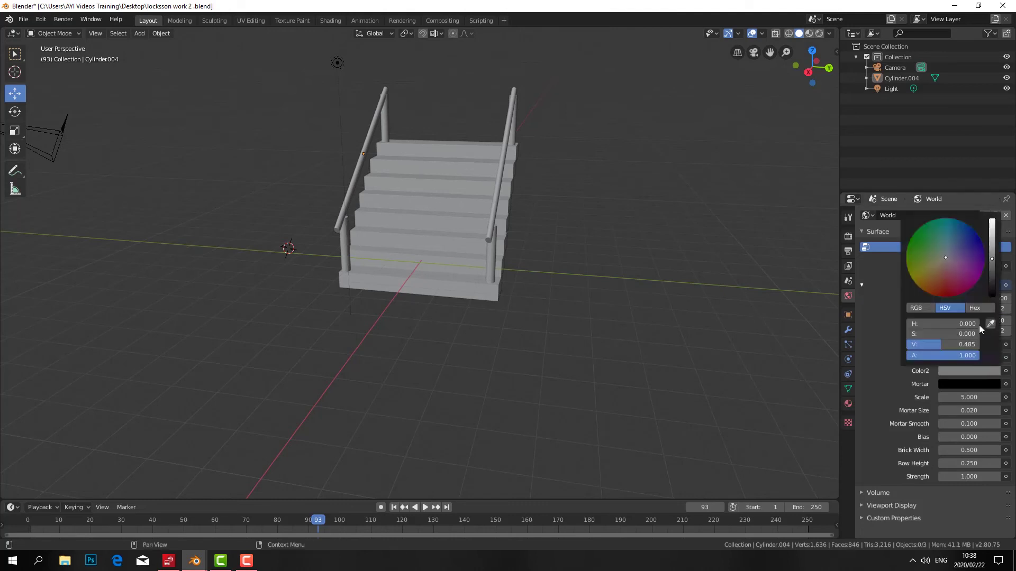
click(952, 259)
Orbit around the stairs and switch the viewport to Rendered shading.
mouse_move(826, 168)
middle_down()
mouse_move(609, 102)
mouse_move(589, 116)
mouse_move(478, 117)
mouse_move(502, 100)
mouse_move(534, 110)
middle_up()
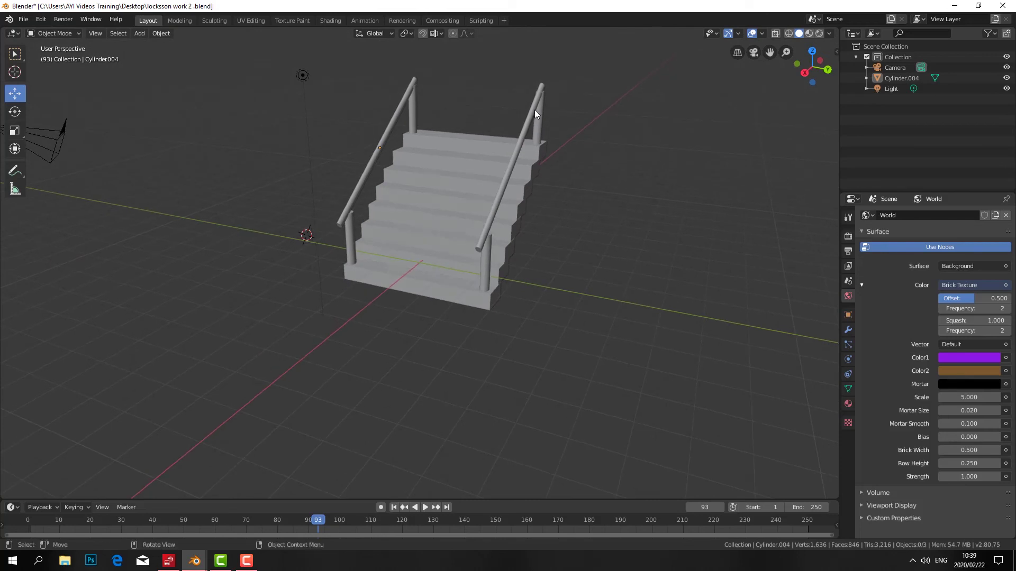
key(z)
click(535, 60)
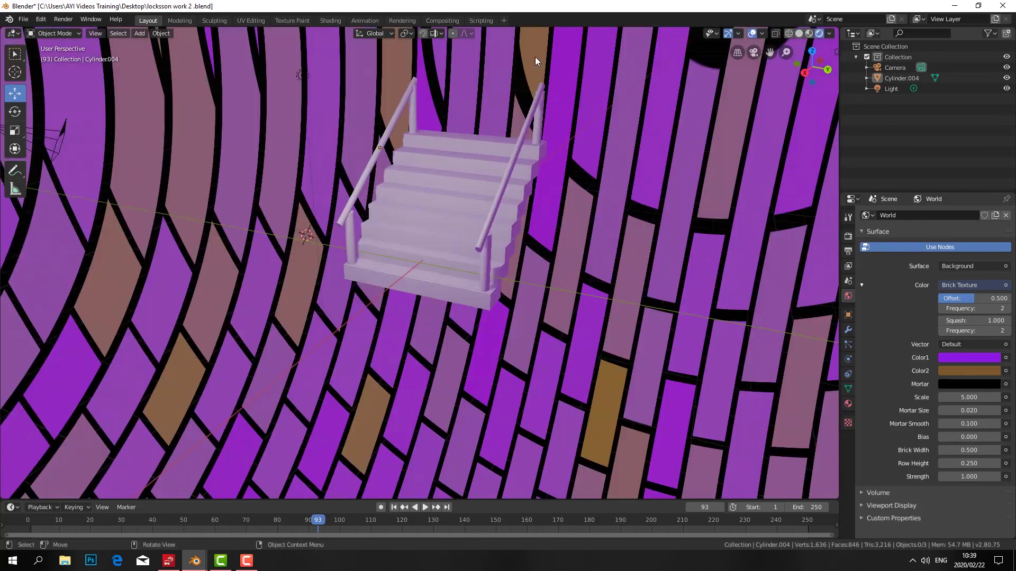
Switch back to the locksson work 2 file and orbit to front and top views of the staircase.
mouse_move(550, 121)
middle_down()
mouse_move(700, 124)
mouse_move(578, 136)
mouse_move(377, 126)
mouse_move(593, 134)
mouse_move(570, 112)
middle_up()
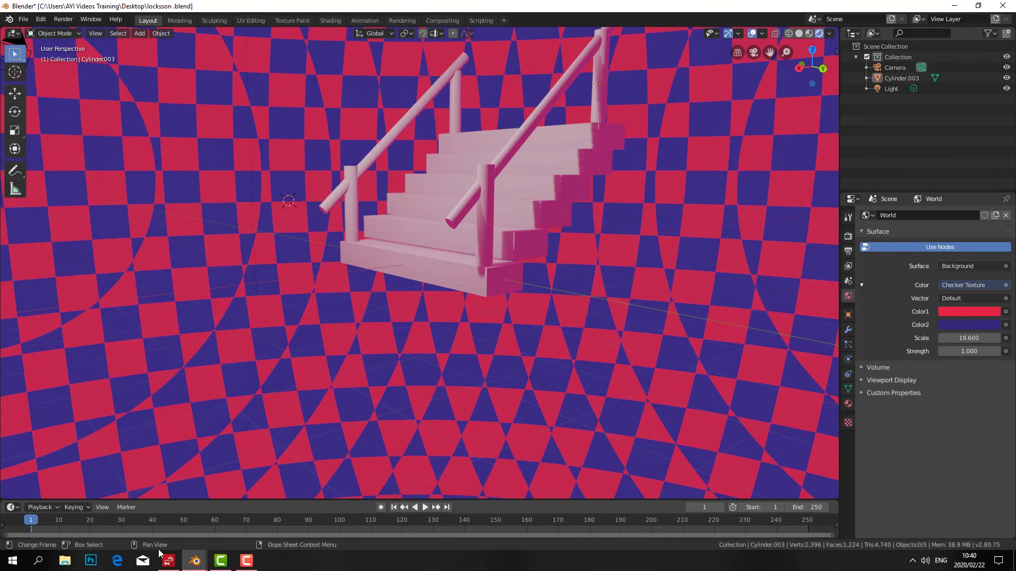
mouse_move(195, 562)
click(233, 522)
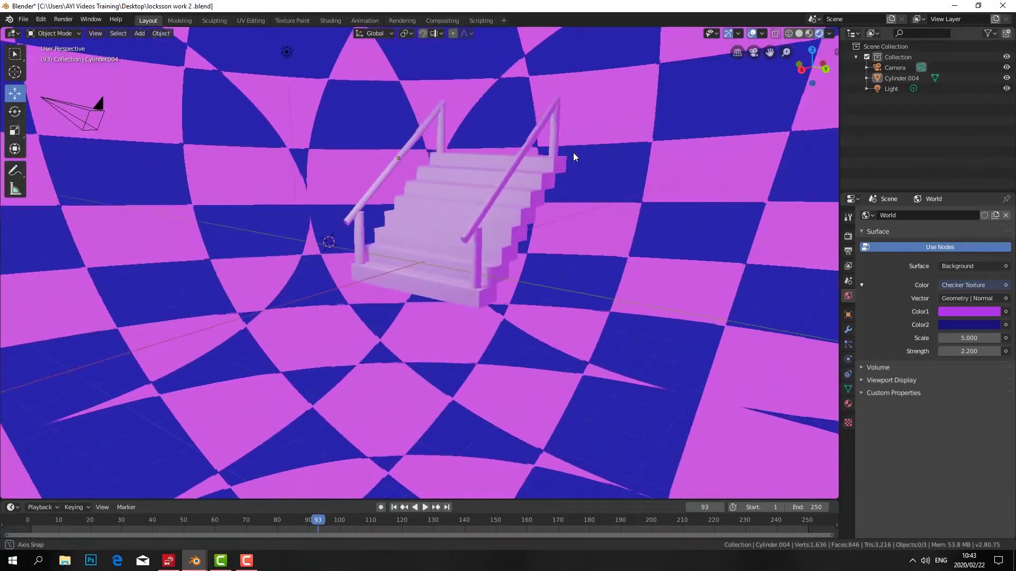
middle_drag(477, 160, 565, 140)
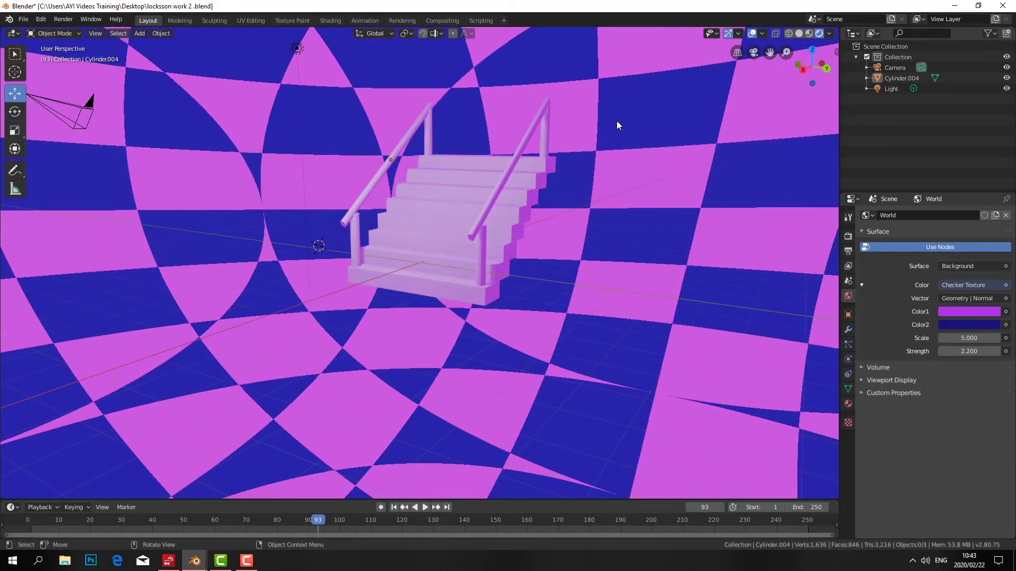
mouse_move(616, 120)
middle_down()
mouse_move(591, 90)
mouse_move(525, 107)
mouse_move(563, 124)
mouse_move(730, 124)
mouse_move(692, 128)
mouse_move(567, 190)
mouse_move(352, 142)
mouse_move(490, 144)
middle_up()
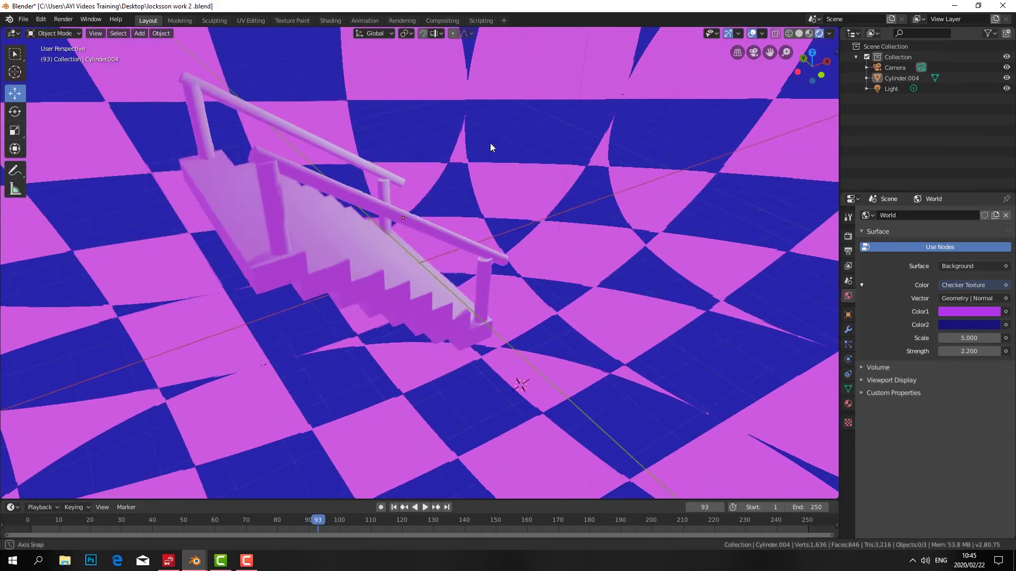